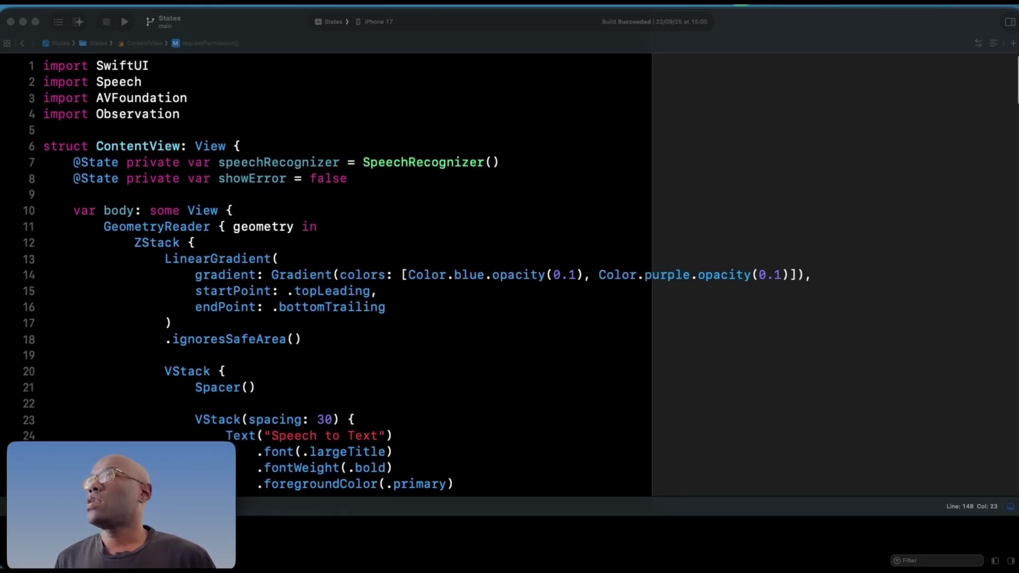
Open the coding assistant conversation panel beside the ContentView code.
left_click(76, 22)
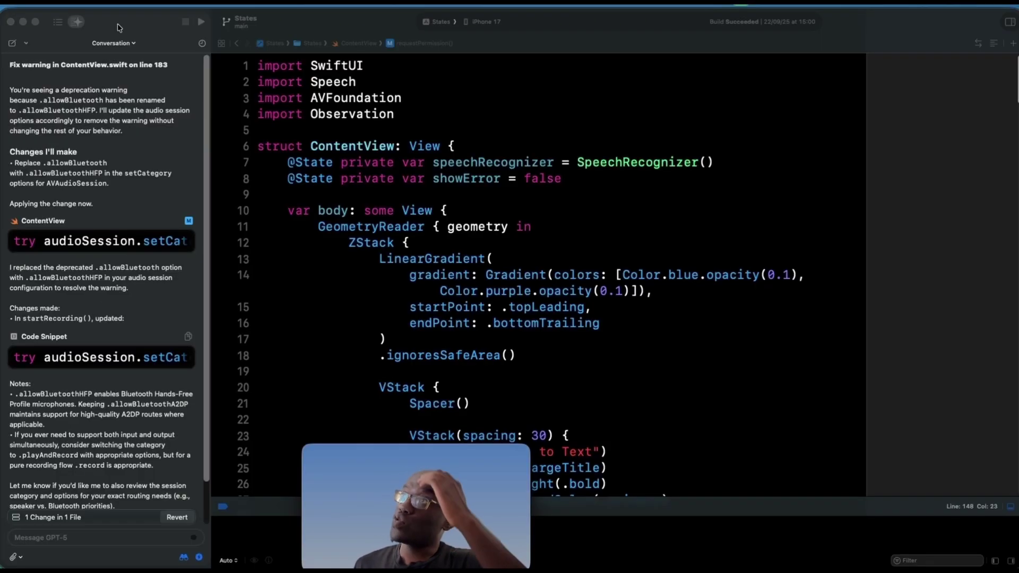
Bring Xcode forward and open Settings to the Googleapis provider's Intelligence page.
key("super+Tab")
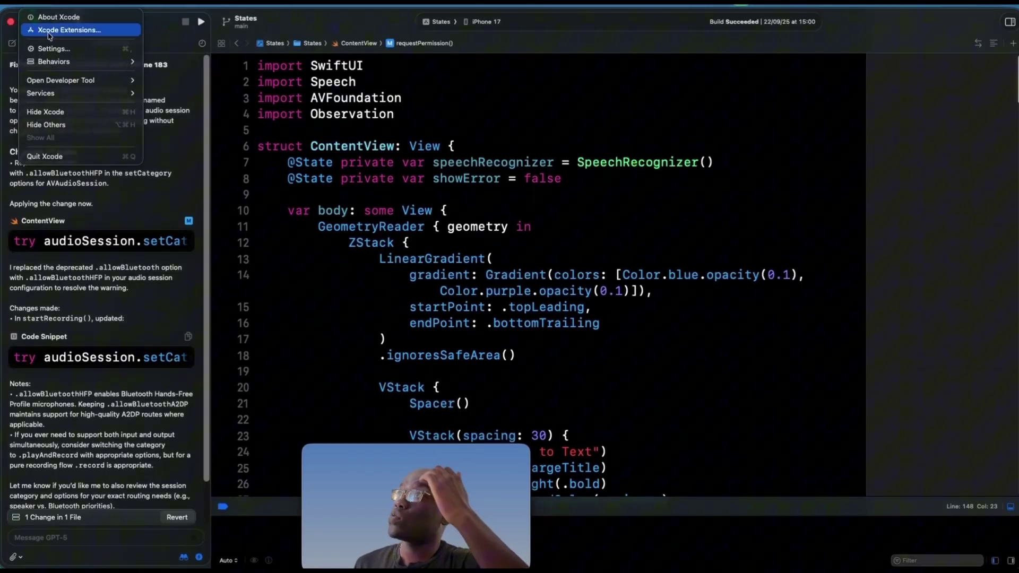
left_click(48, 43)
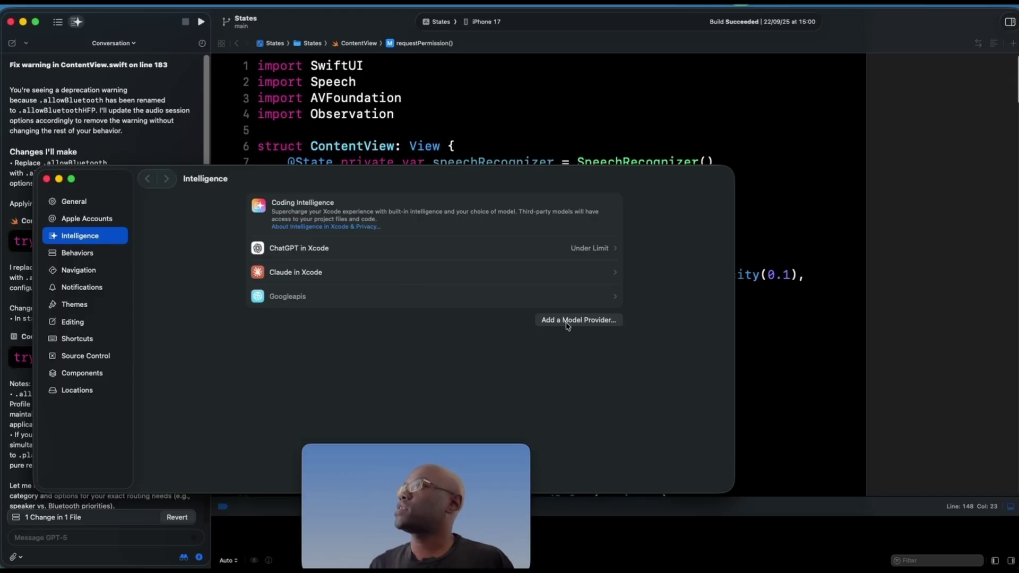
left_click(440, 297)
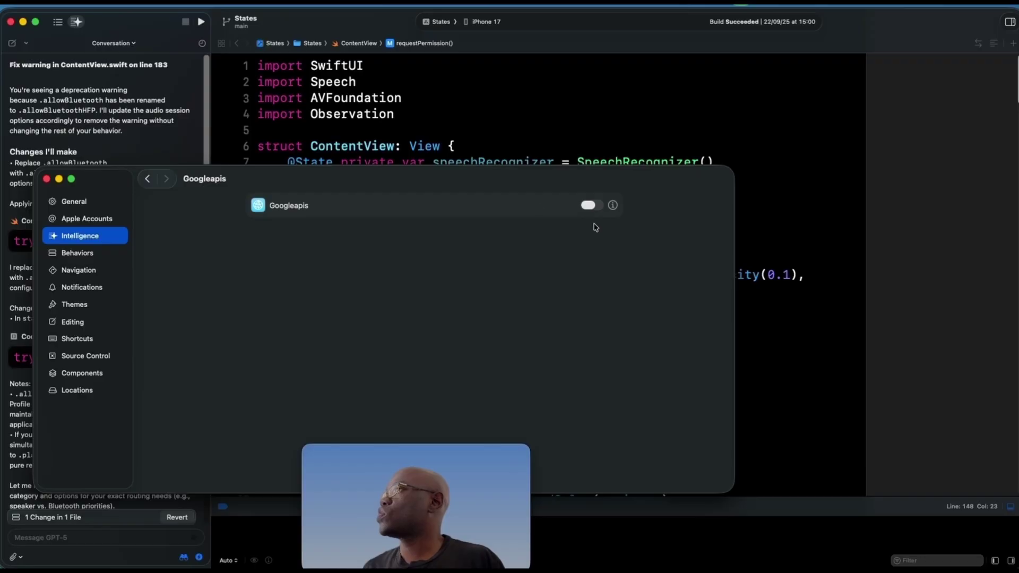
Enable Googleapis and uncheck gemini-2.0-flash and the native-audio Gemini 2.5 Flash models.
left_click(592, 206)
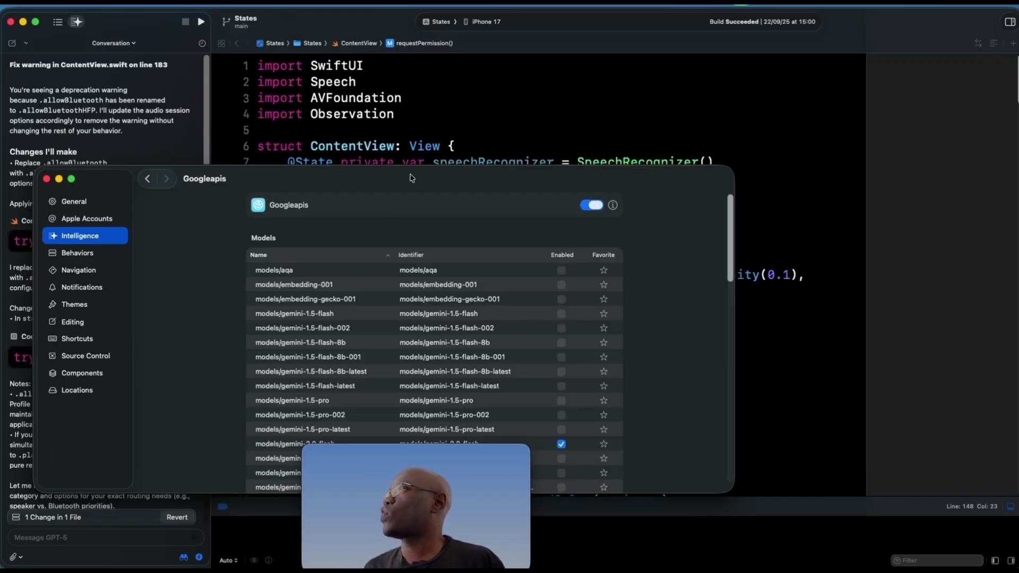
left_click_drag(411, 178, 379, 90)
scroll(414, 349, "down", 3)
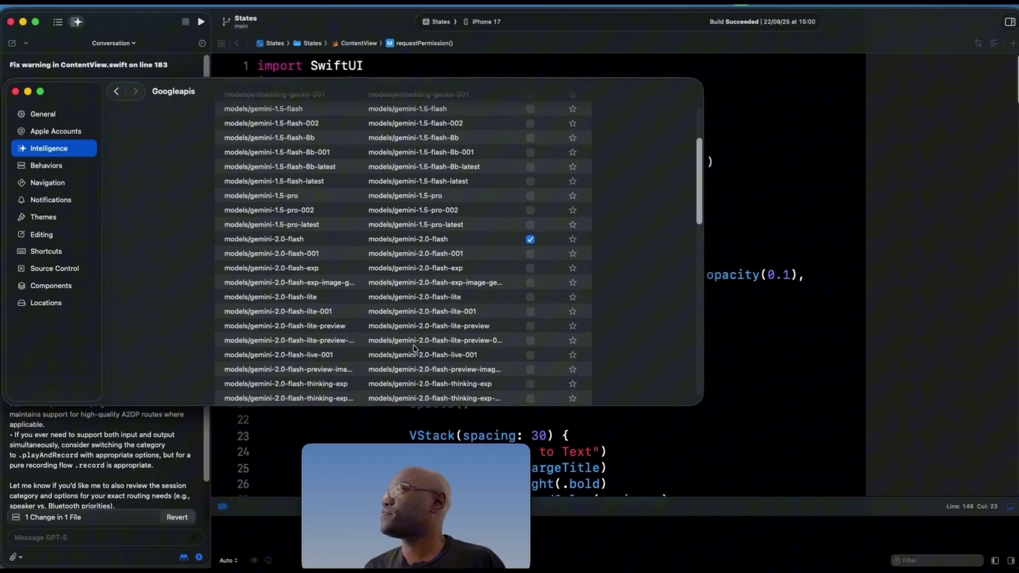
scroll(414, 348, "down", 3)
scroll(422, 334, "up", 3)
scroll(428, 326, "up", 3)
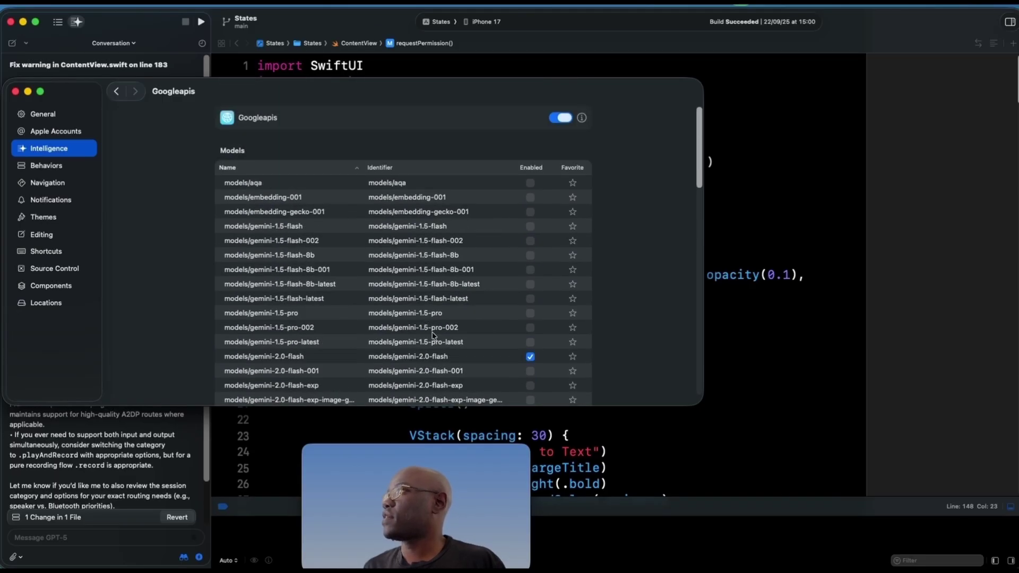
left_click(581, 117)
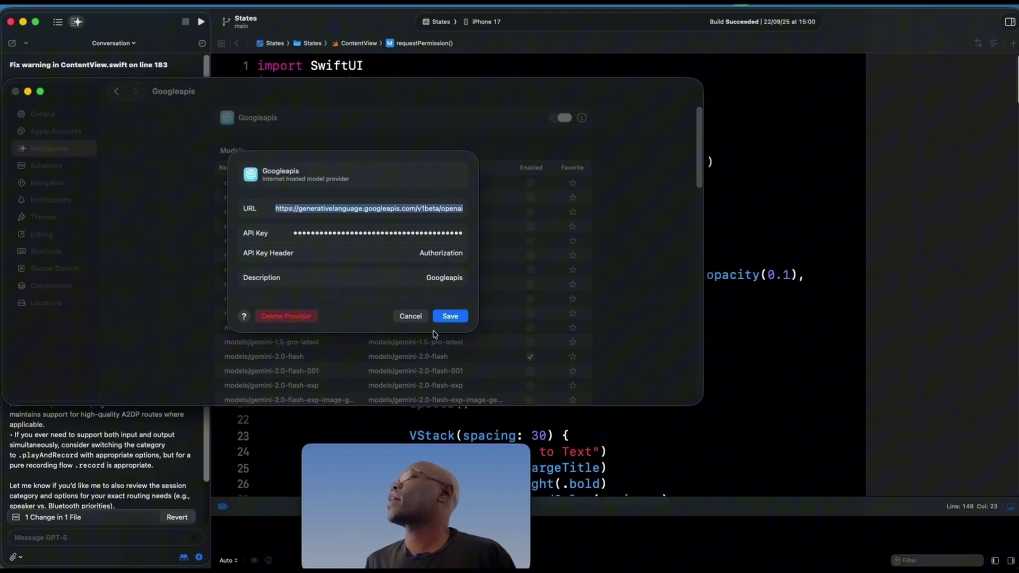
left_click(412, 316)
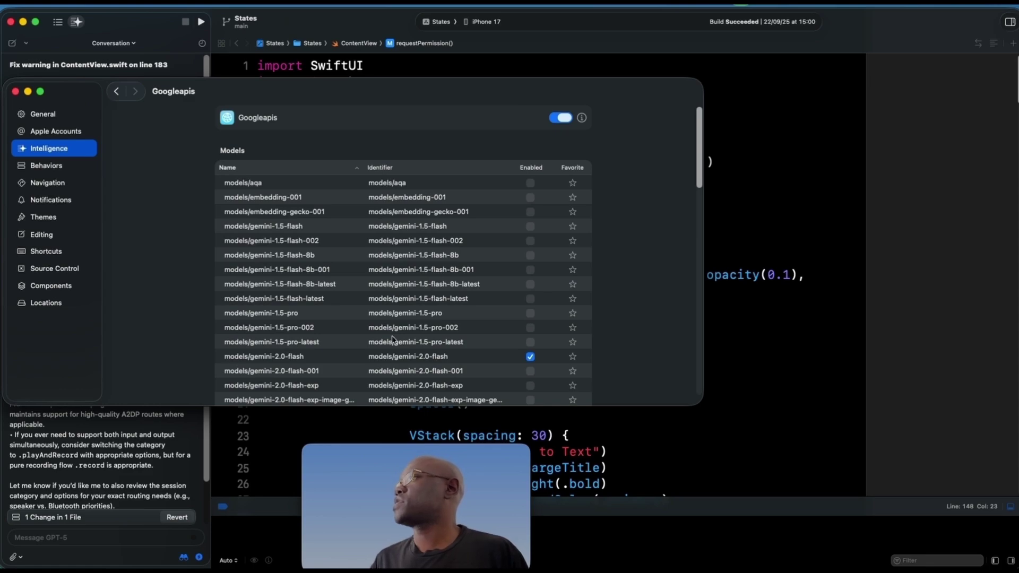
scroll(381, 318, "down", 3)
scroll(460, 332, "down", 5)
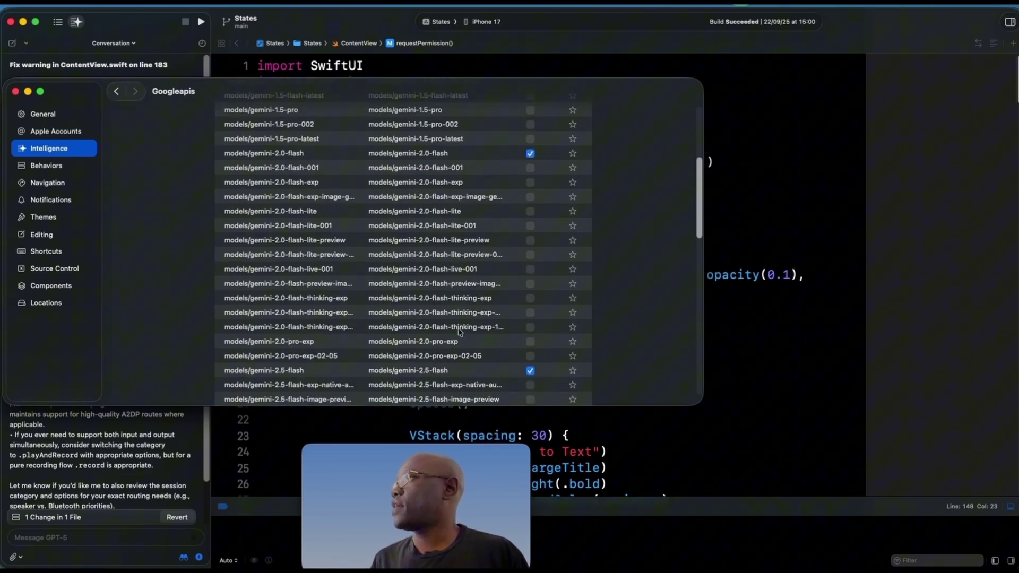
left_click(530, 154)
scroll(459, 255, "down", 3)
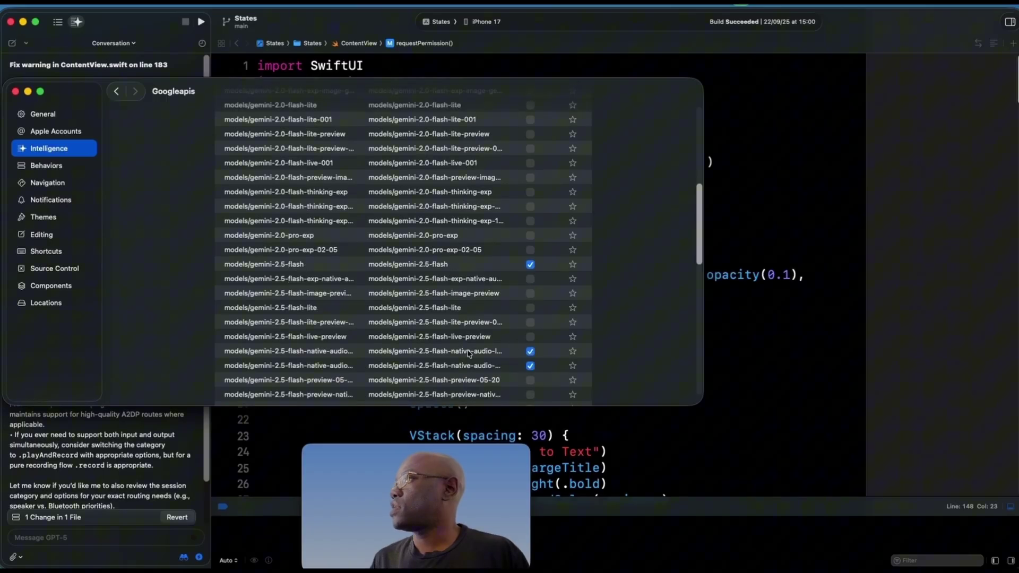
left_click(529, 351)
scroll(436, 346, "down", 2)
scroll(424, 327, "down", 1)
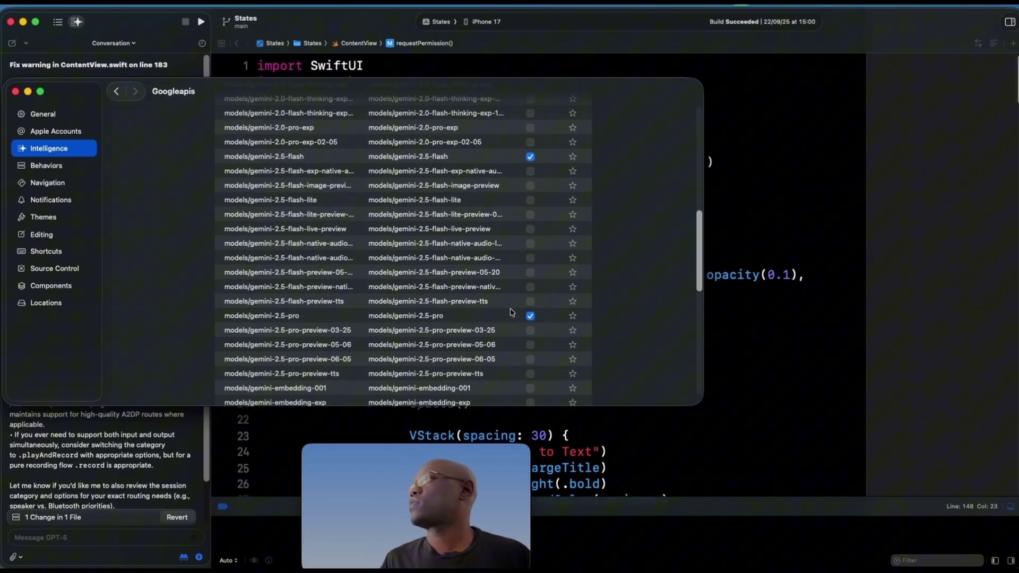
scroll(498, 313, "down", 2)
scroll(497, 313, "down", 5)
scroll(497, 314, "down", 5)
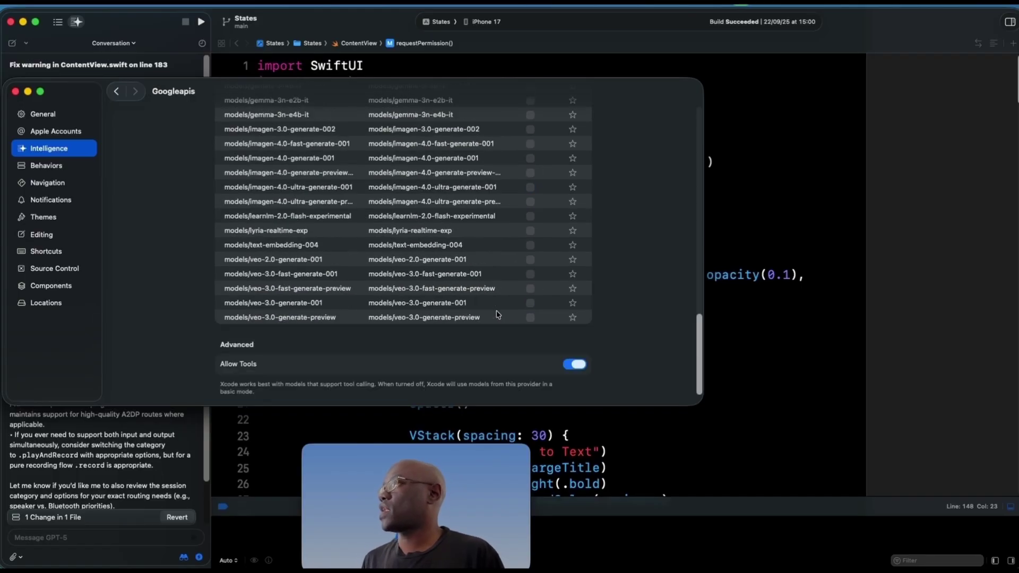
scroll(496, 314, "up", 1)
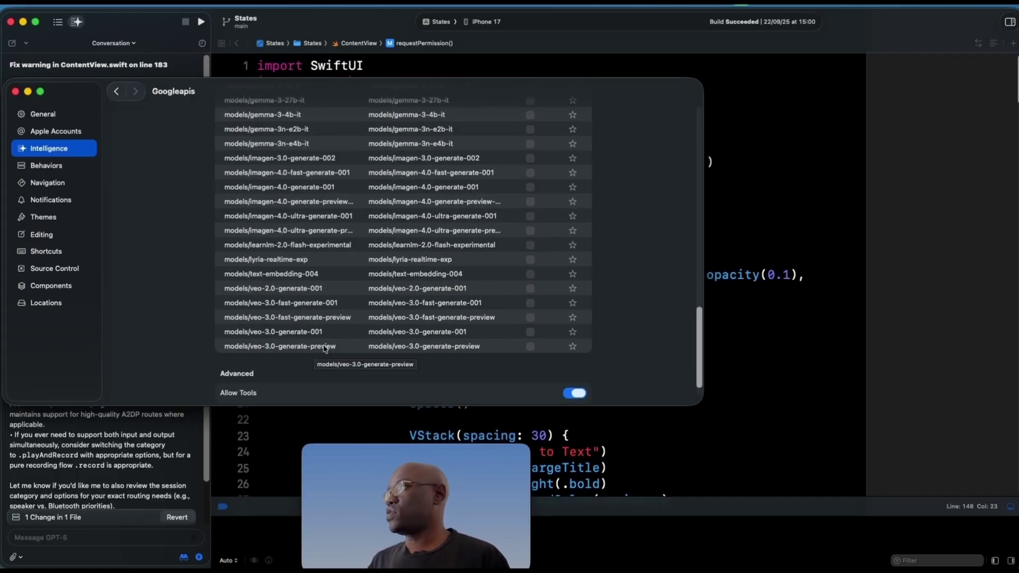
scroll(427, 276, "up", 5)
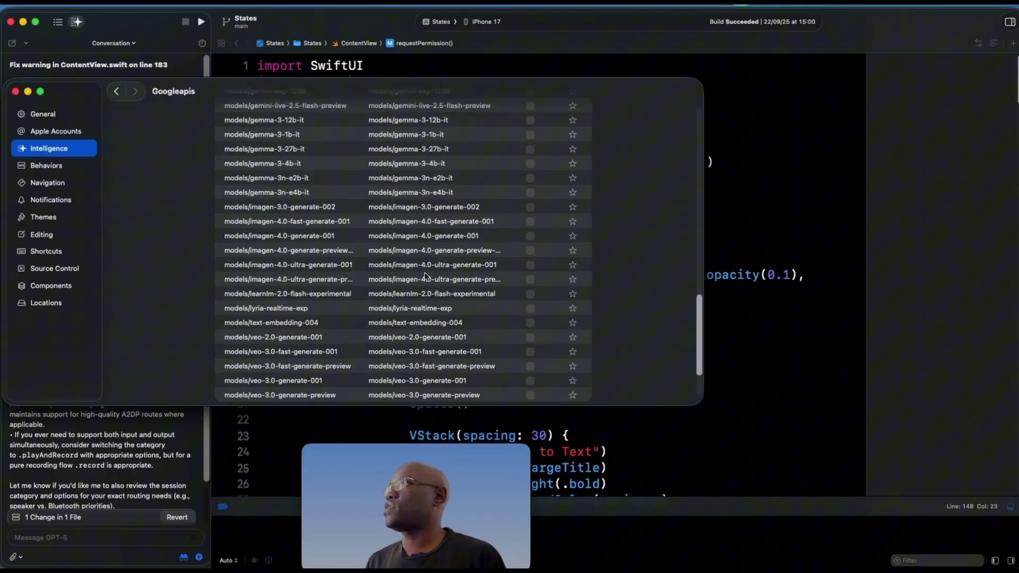
scroll(271, 261, "up", 3)
Return to the providers list, cancel a new provider, and open Googleapis's info sheet.
left_click(116, 91)
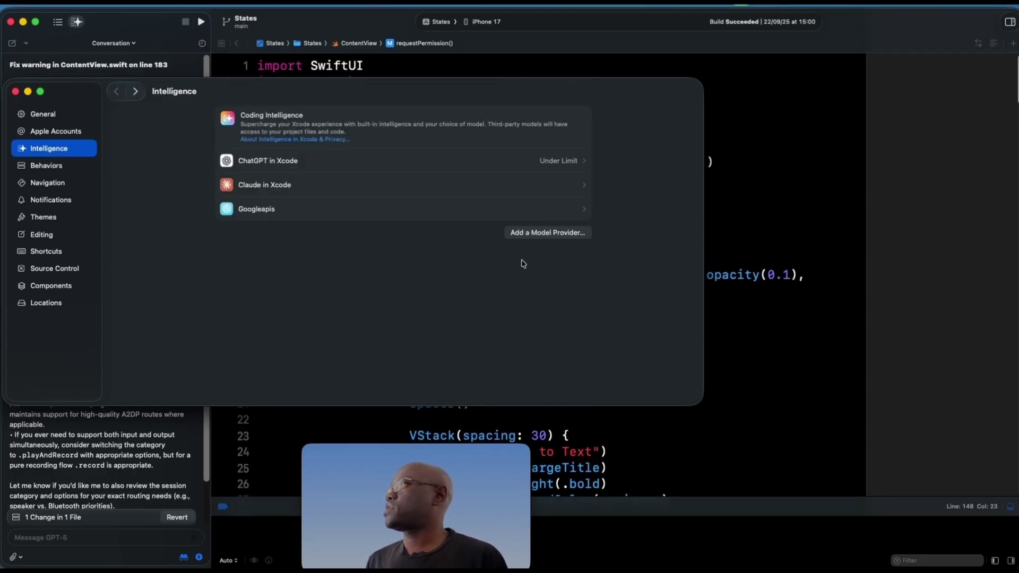
left_click(536, 235)
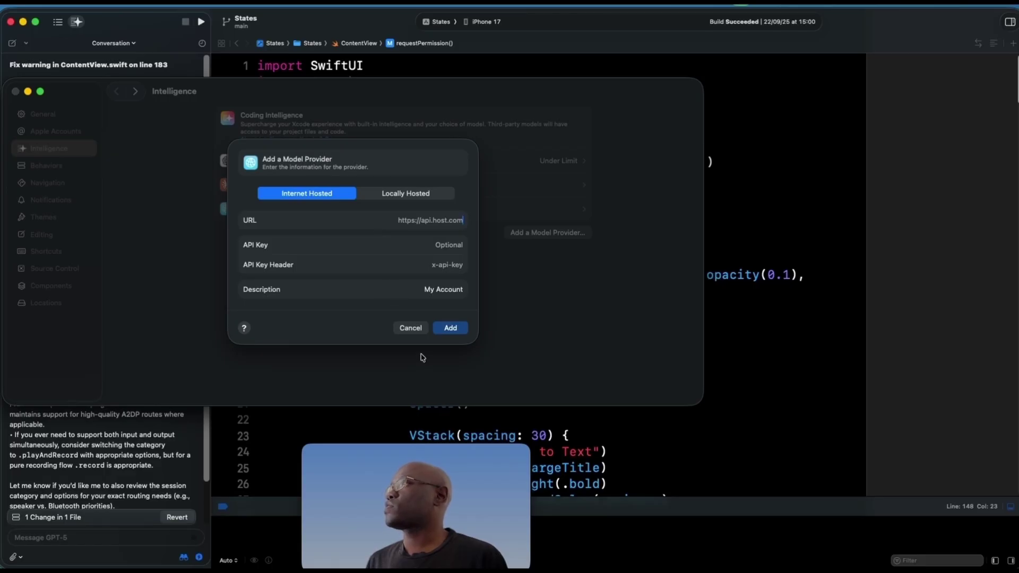
left_click(410, 328)
left_click(434, 209)
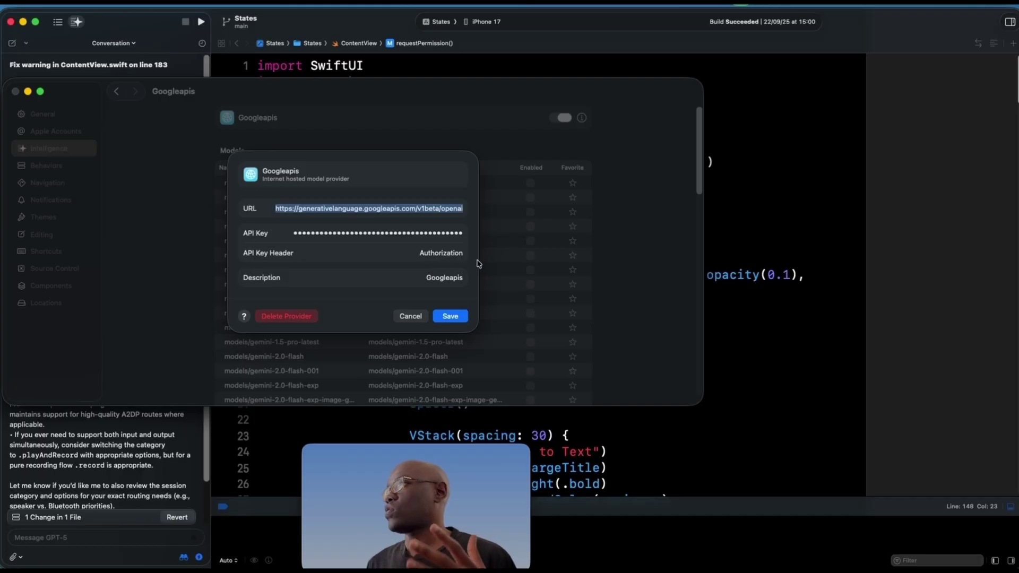
Replace the Googleapis description with 'Gemini', save it, and close the Settings window.
left_click(440, 279)
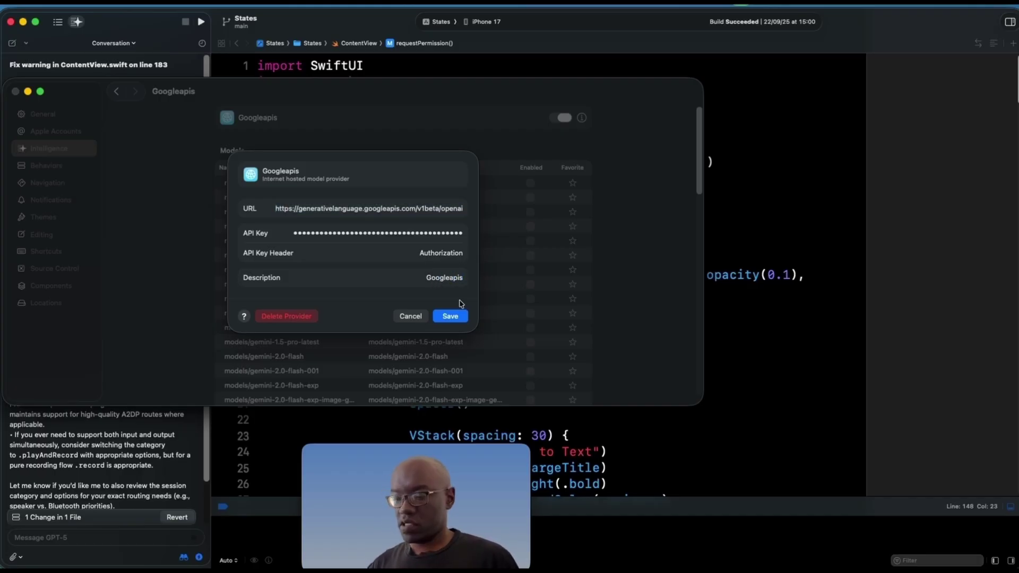
key("super+a")
type("Gemini")
key("Return")
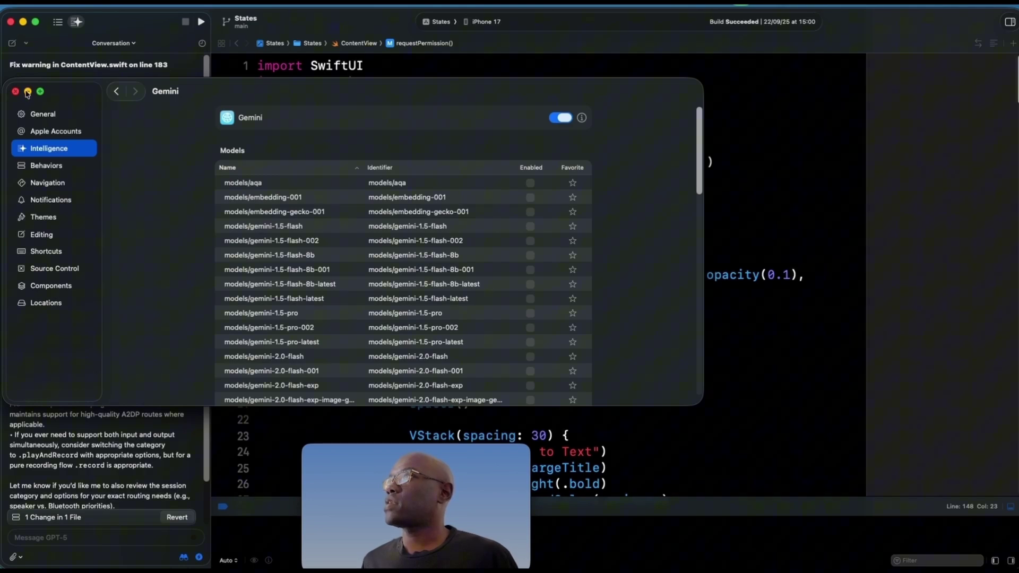
left_click(15, 92)
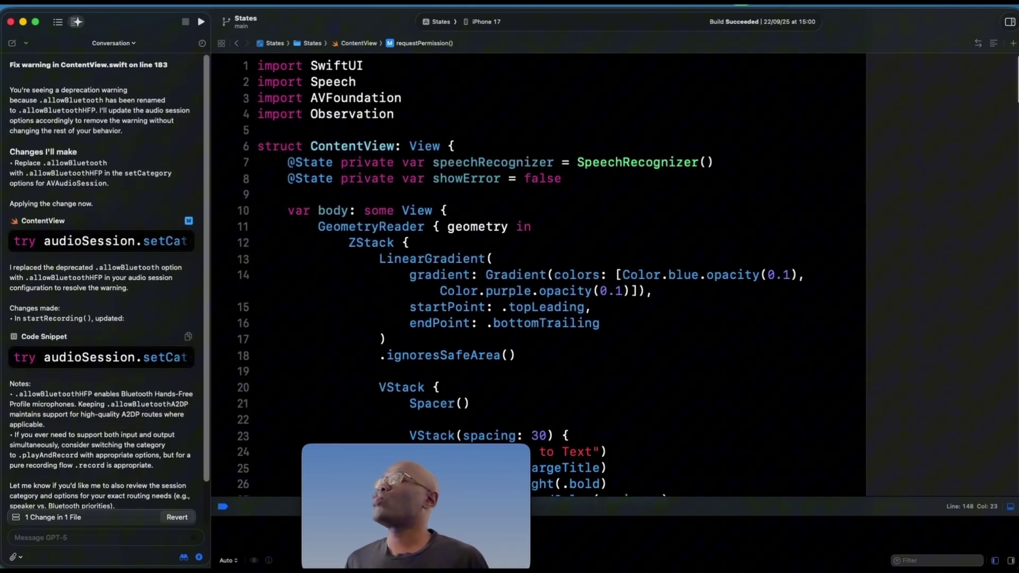
left_click(72, 2)
key("Escape")
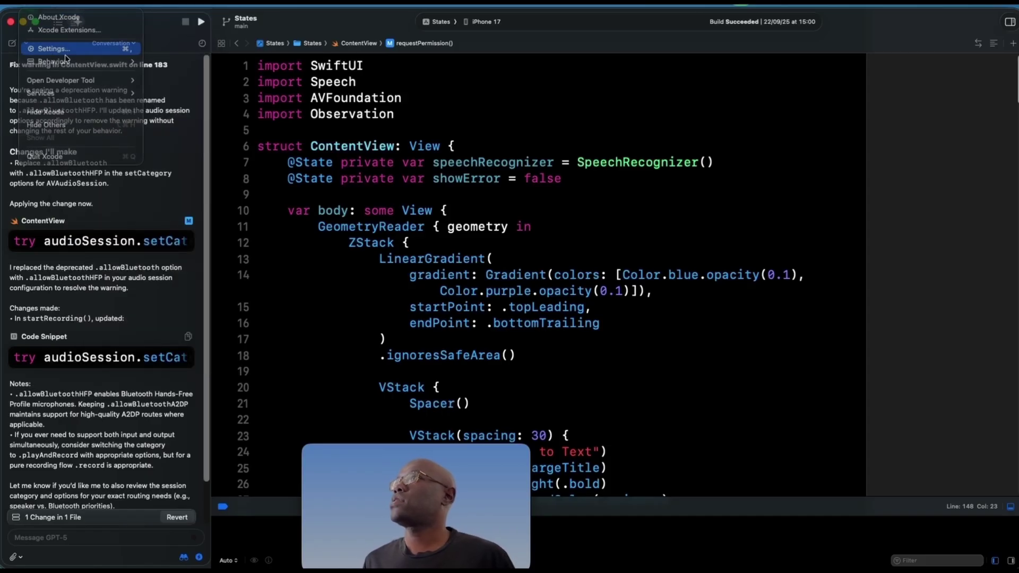
key("super+comma")
left_click(502, 243)
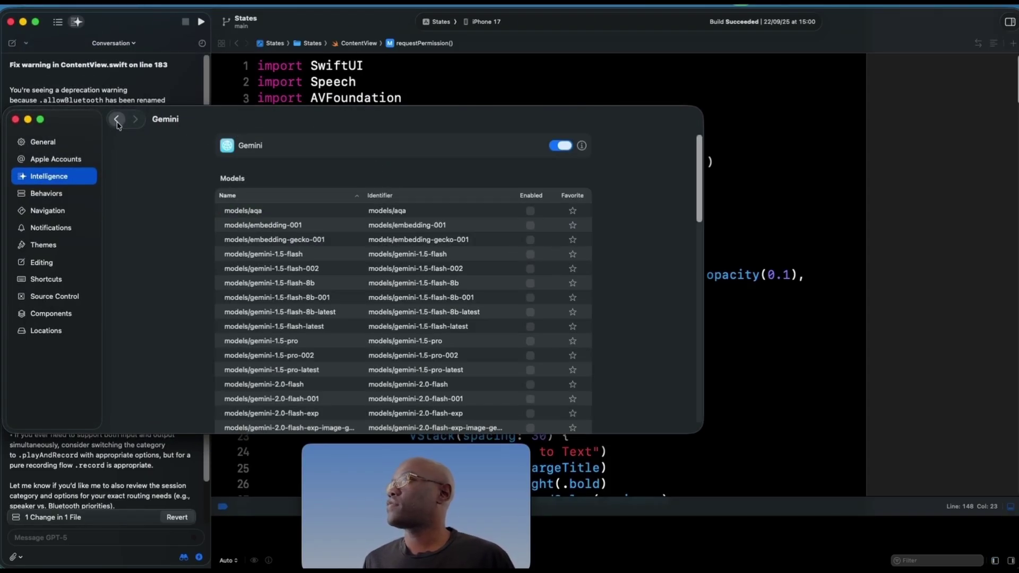
left_click(116, 119)
left_click(396, 191)
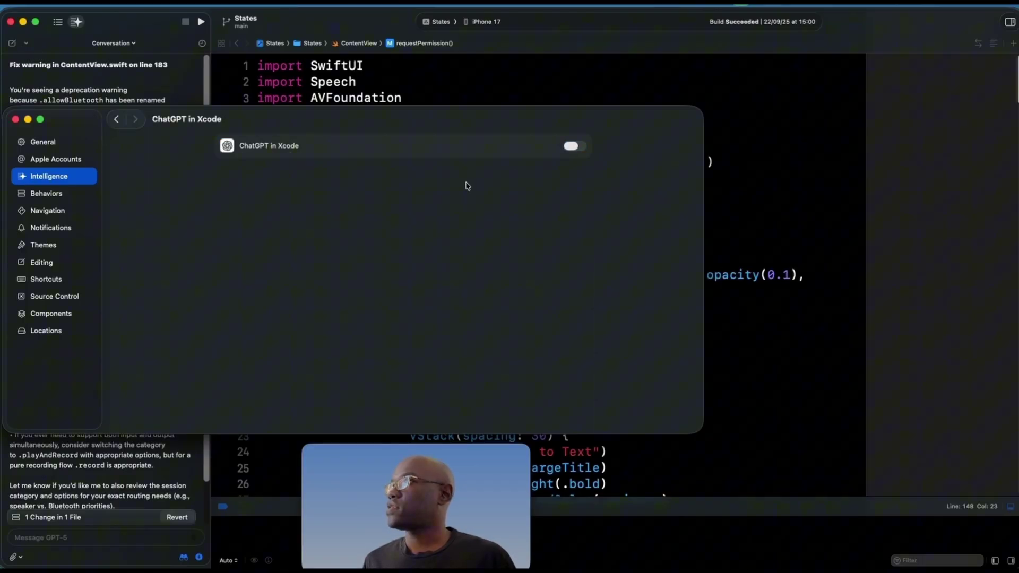
left_click(116, 119)
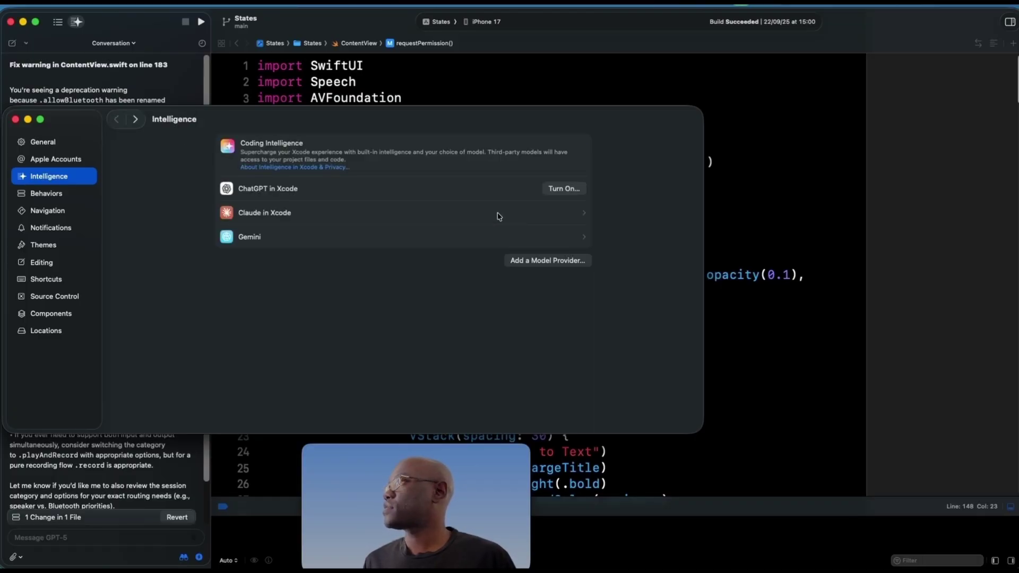
left_click(498, 214)
left_click(16, 120)
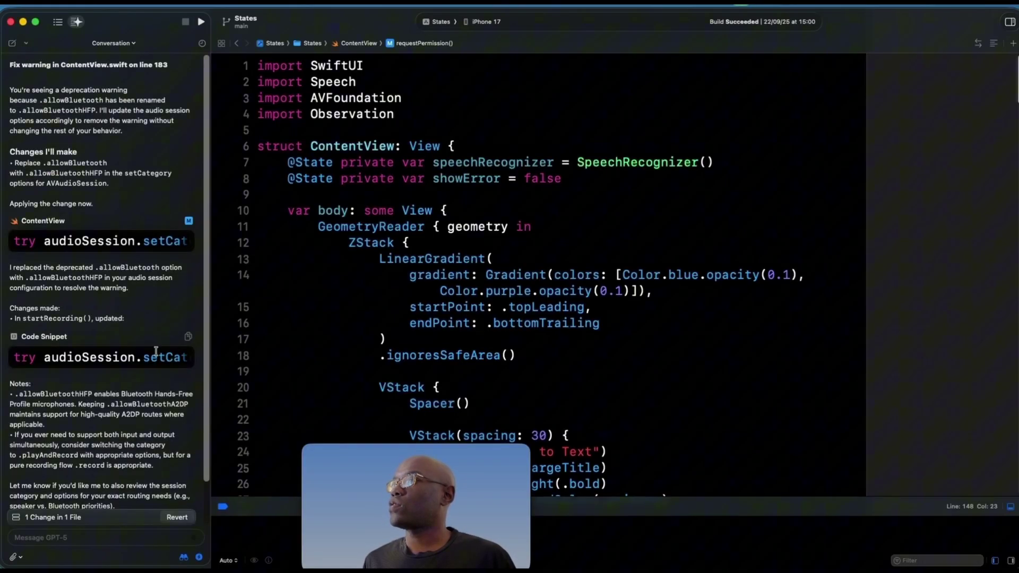
Send 'create a preview for this' to the Intelligence chat for ContentView.
left_click(85, 538)
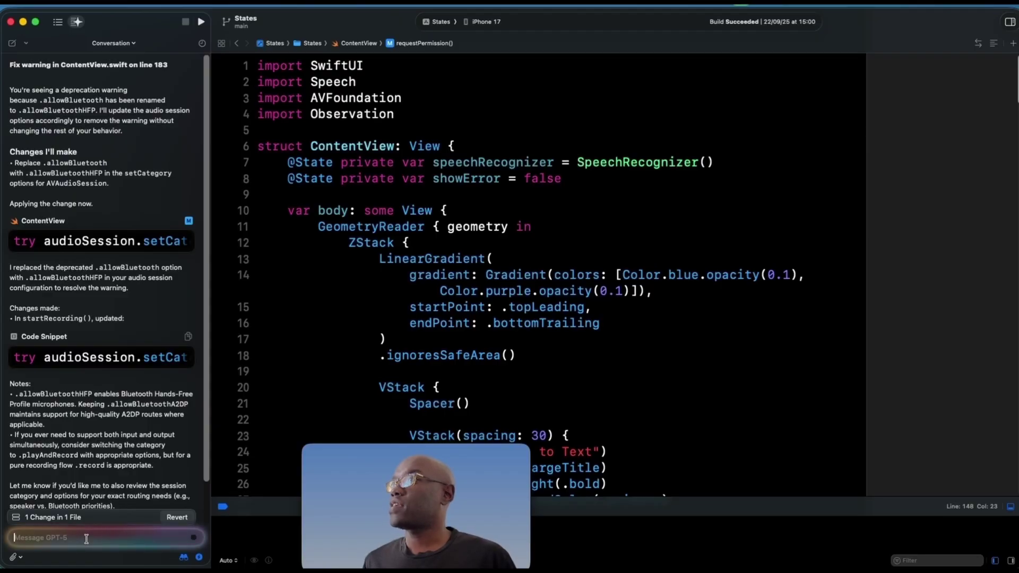
left_click(77, 21)
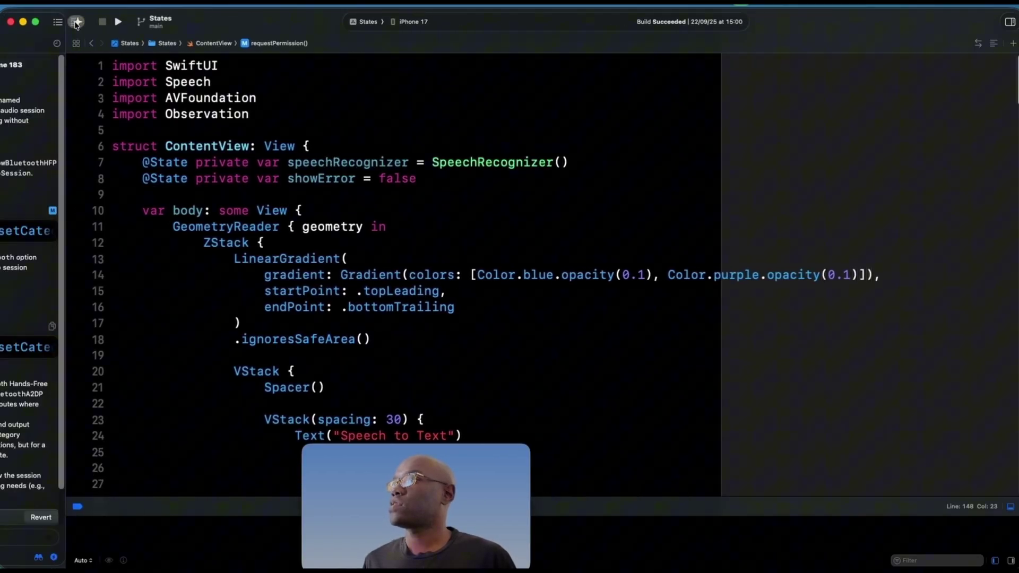
scroll(117, 257, "down", 2)
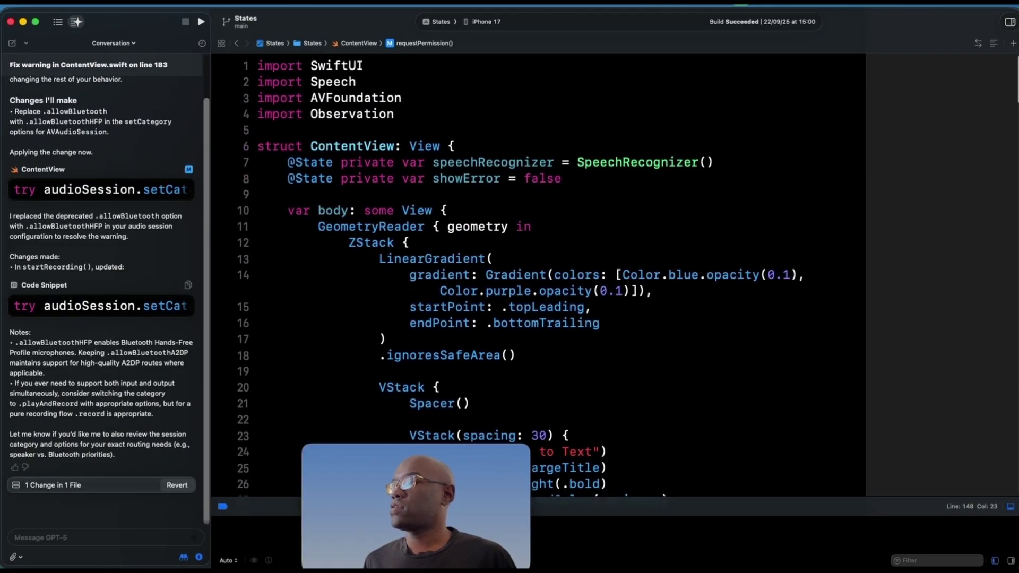
left_click(78, 538)
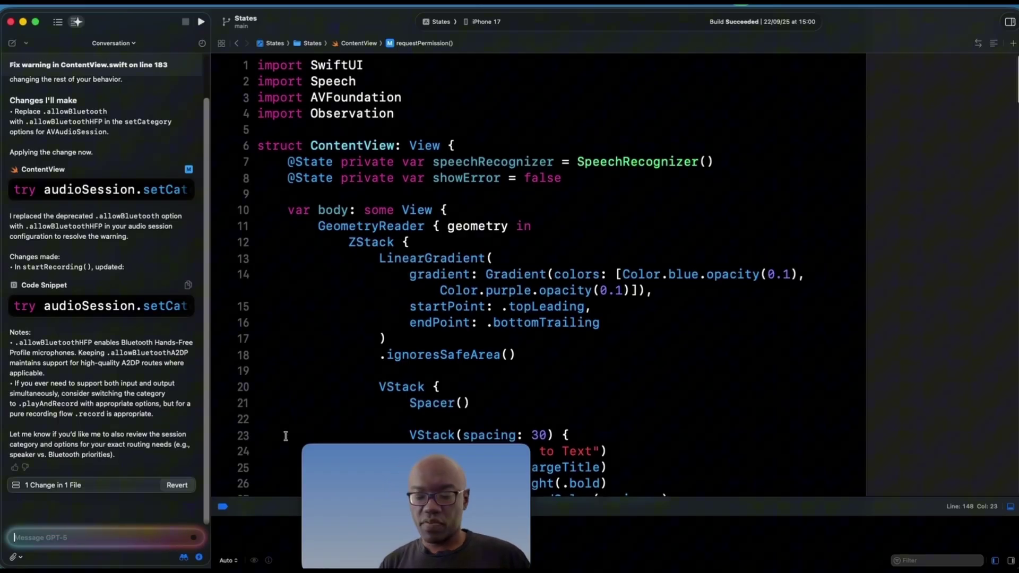
type("create a pr")
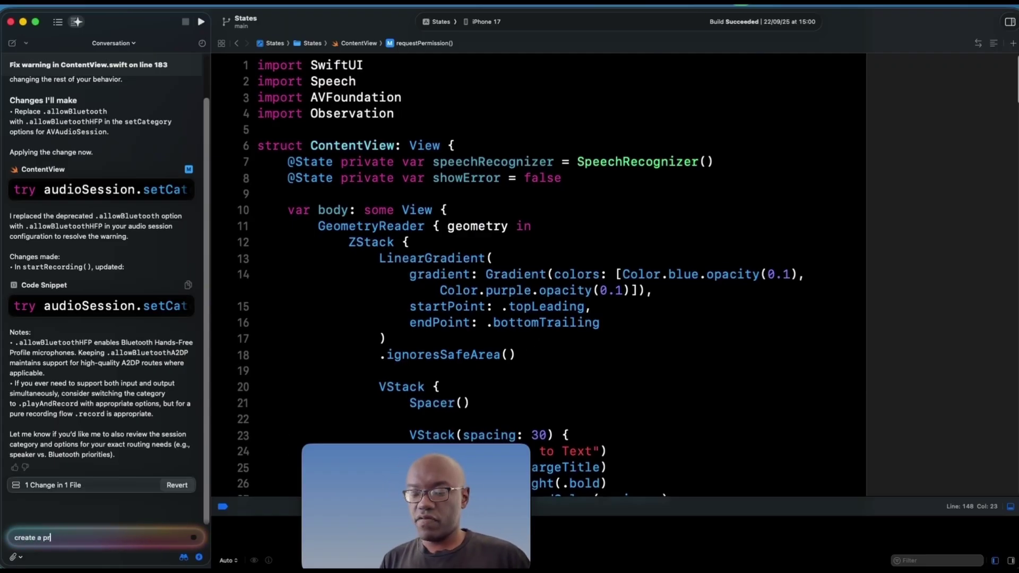
type("eview fr")
type("or this")
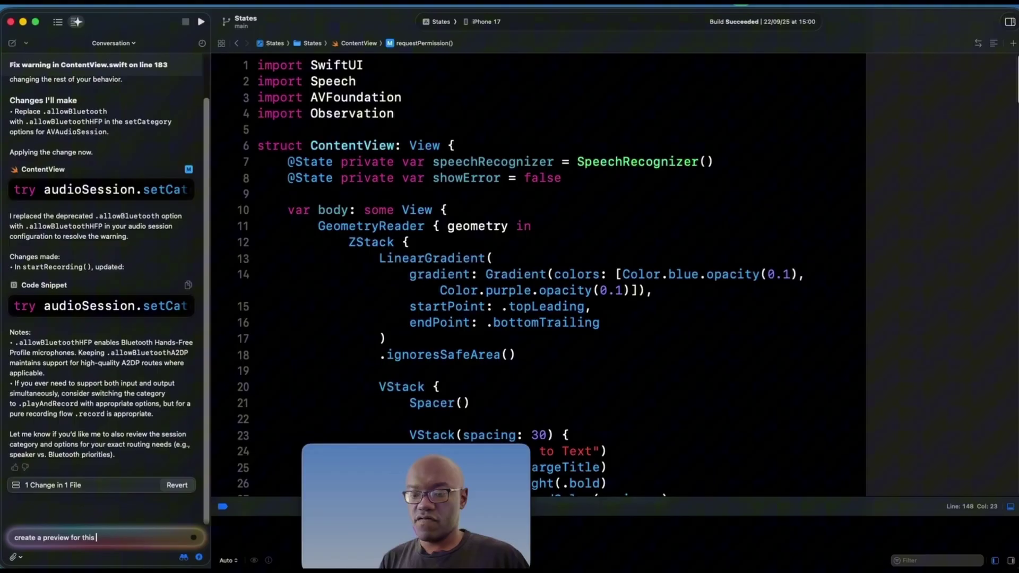
type(" view")
key("Return")
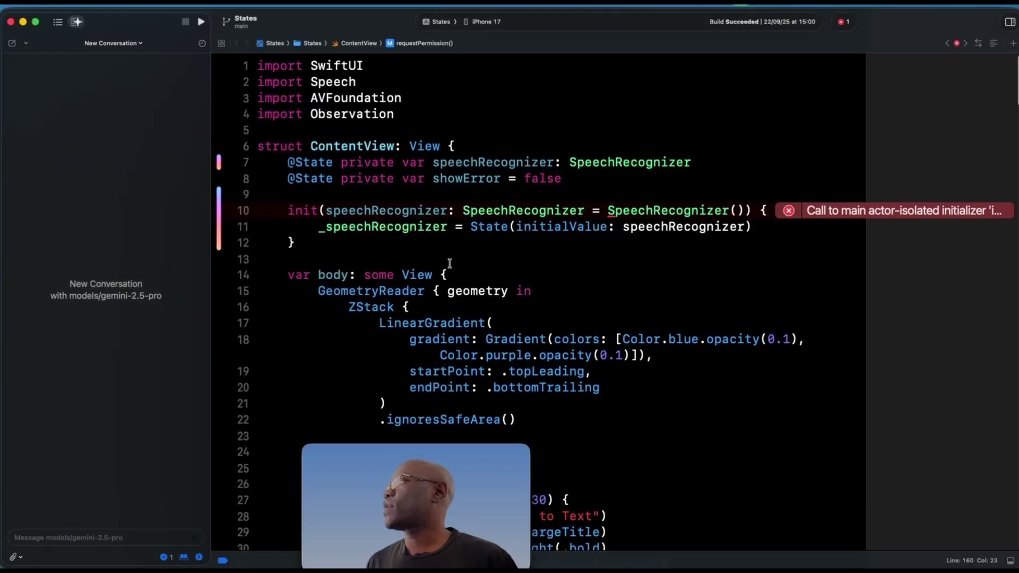
Delete the initializer on lines 10–12 and send Gemini the canvas preview request.
left_click(614, 290)
left_click_drag(296, 243, 272, 211)
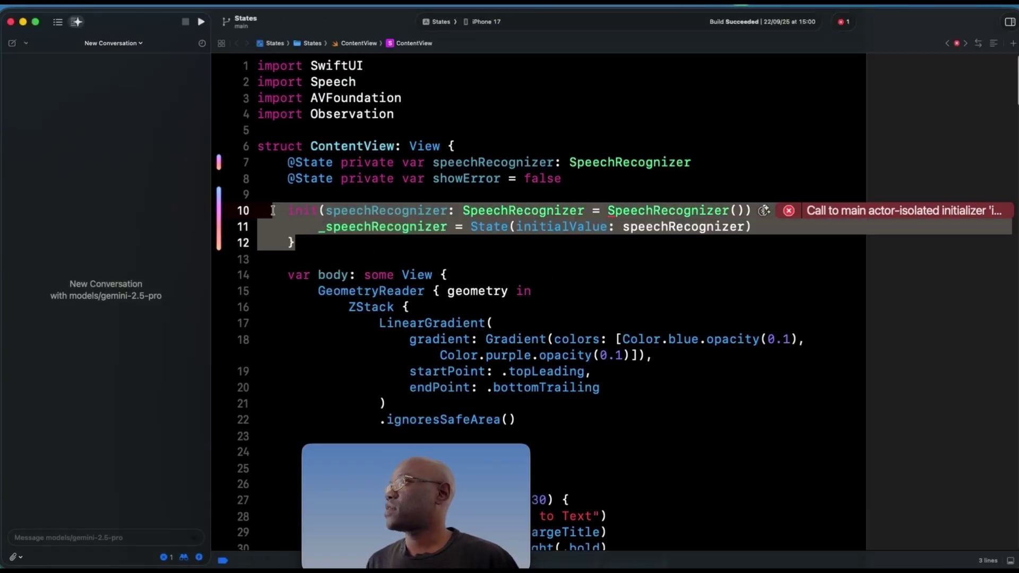
key("BackSpace")
left_click(104, 537)
type("cre")
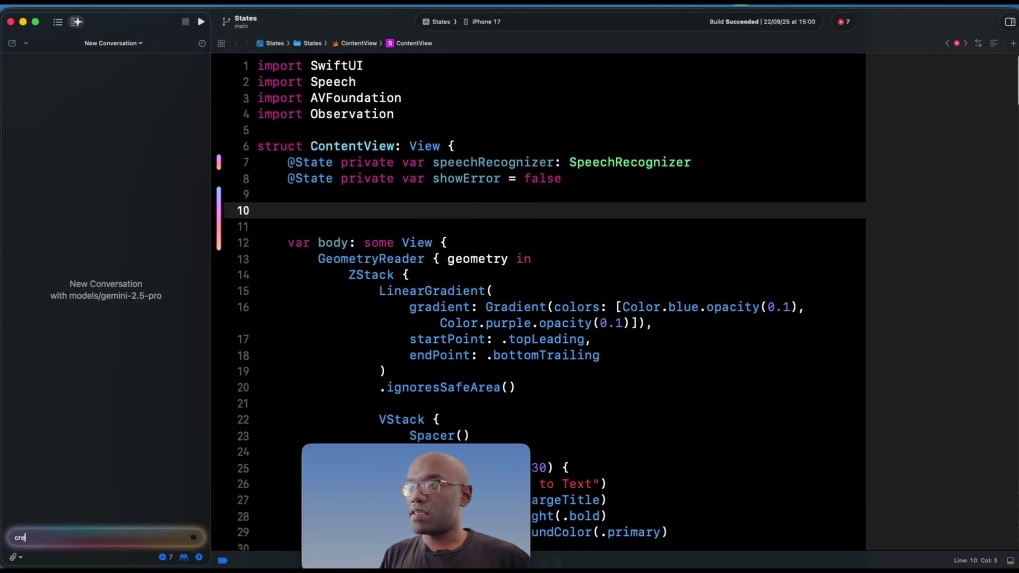
type("ate a preview for")
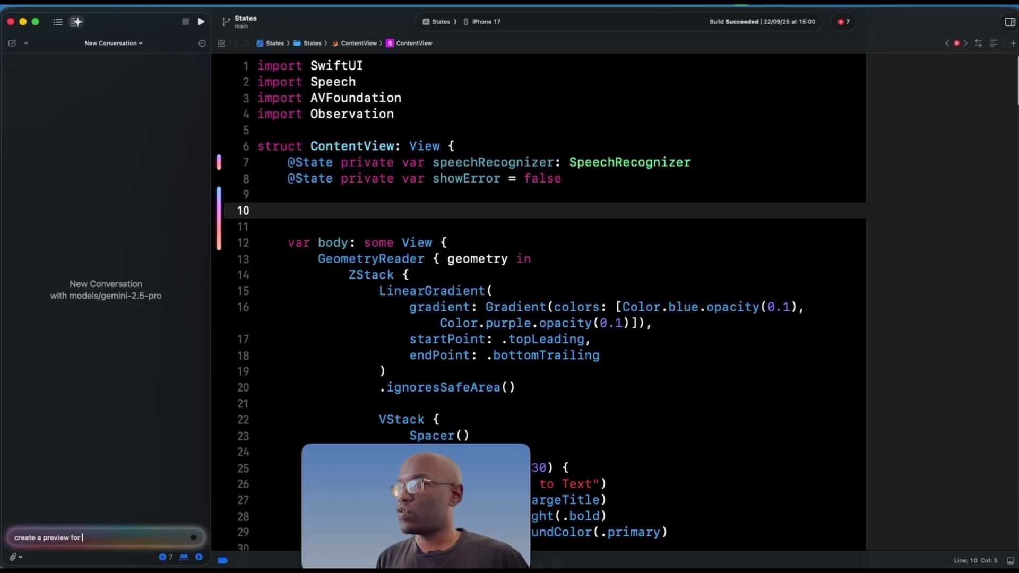
type(" this view so I can")
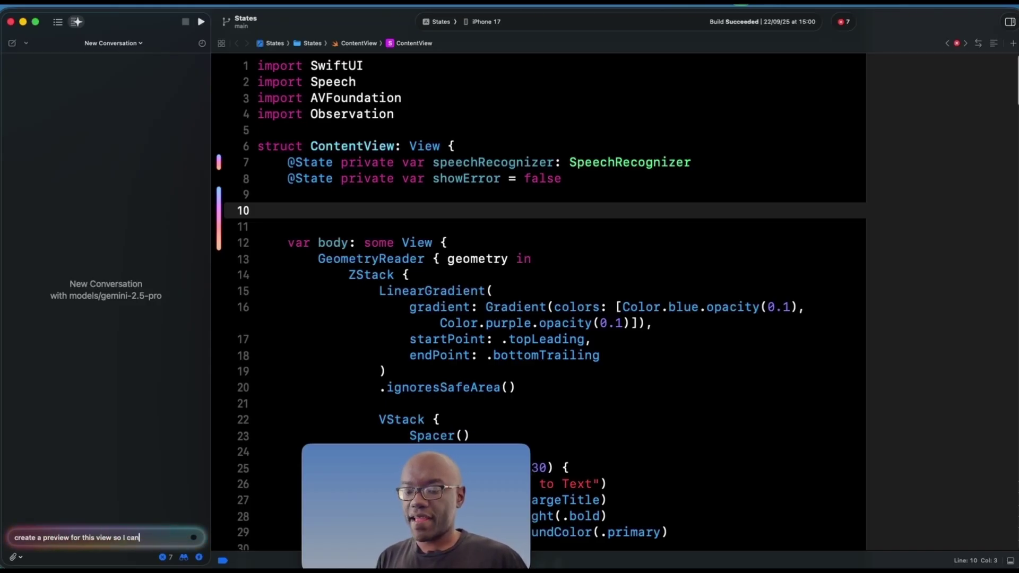
type(" see it on the canvas")
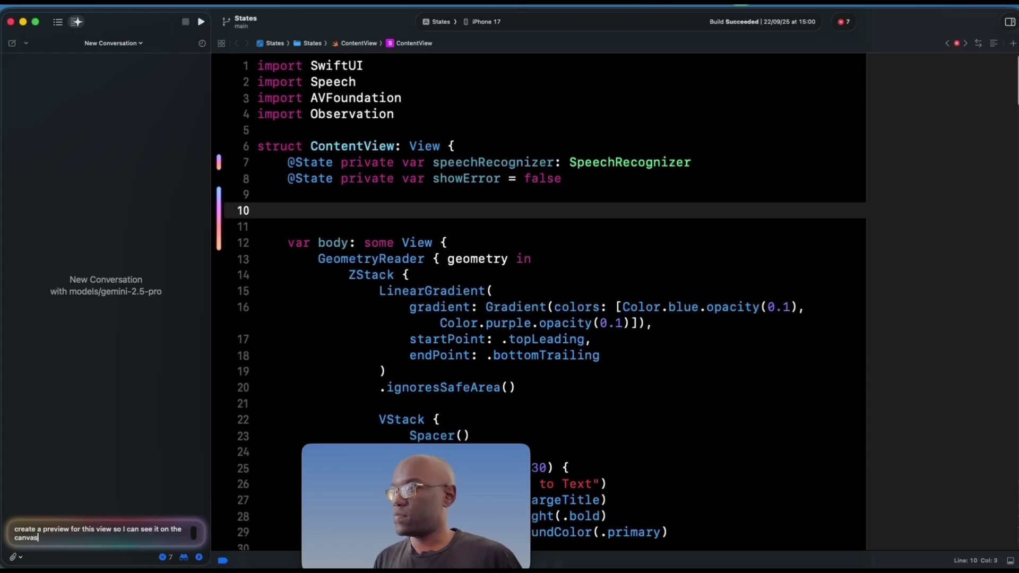
key("Return")
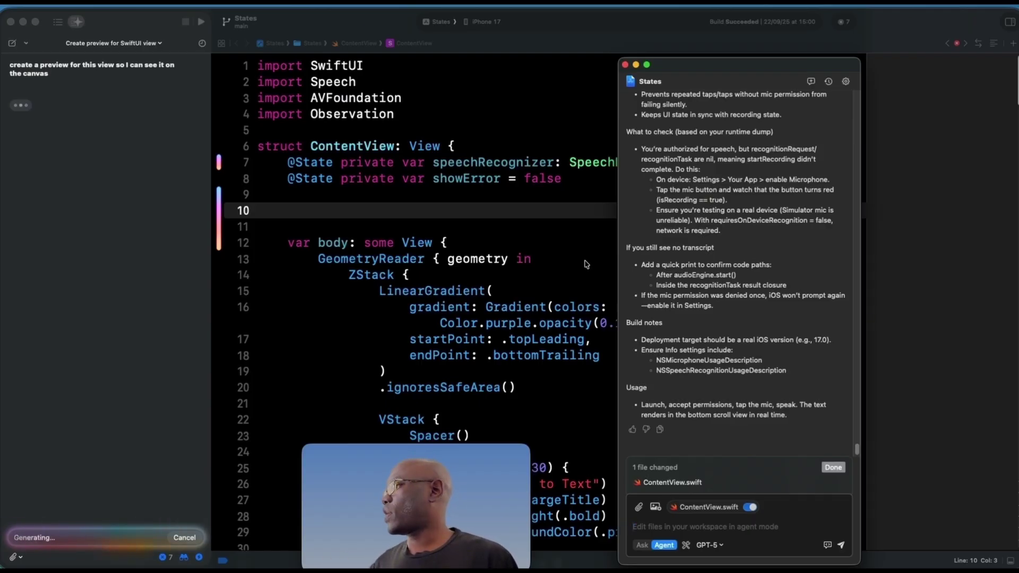
left_click(708, 545)
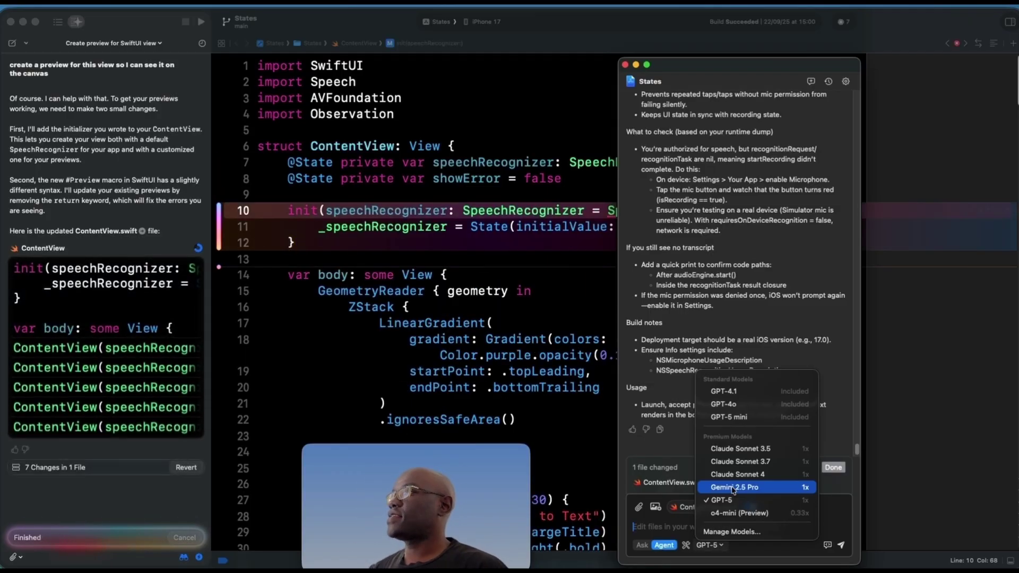
key("Escape")
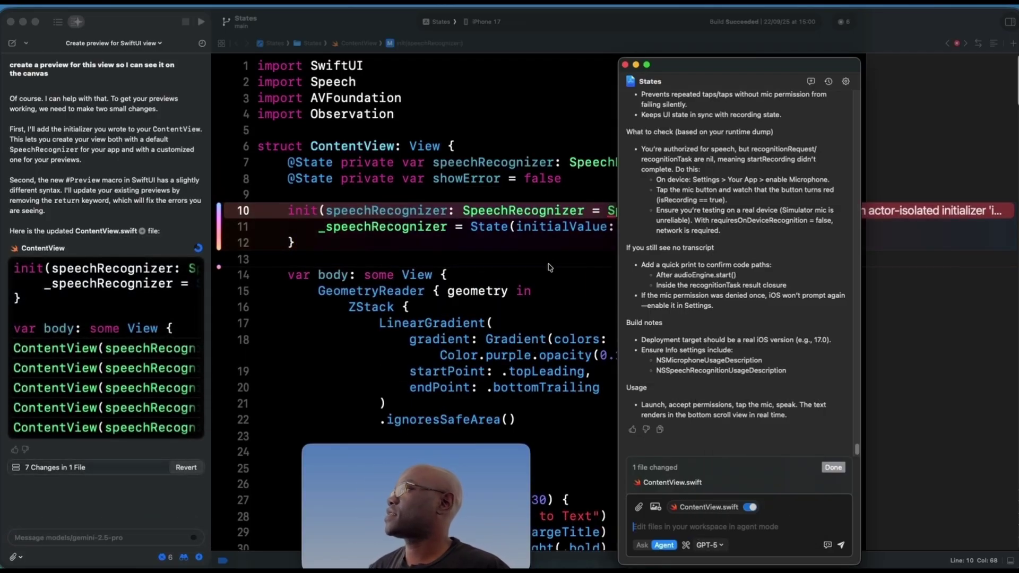
left_click(585, 286)
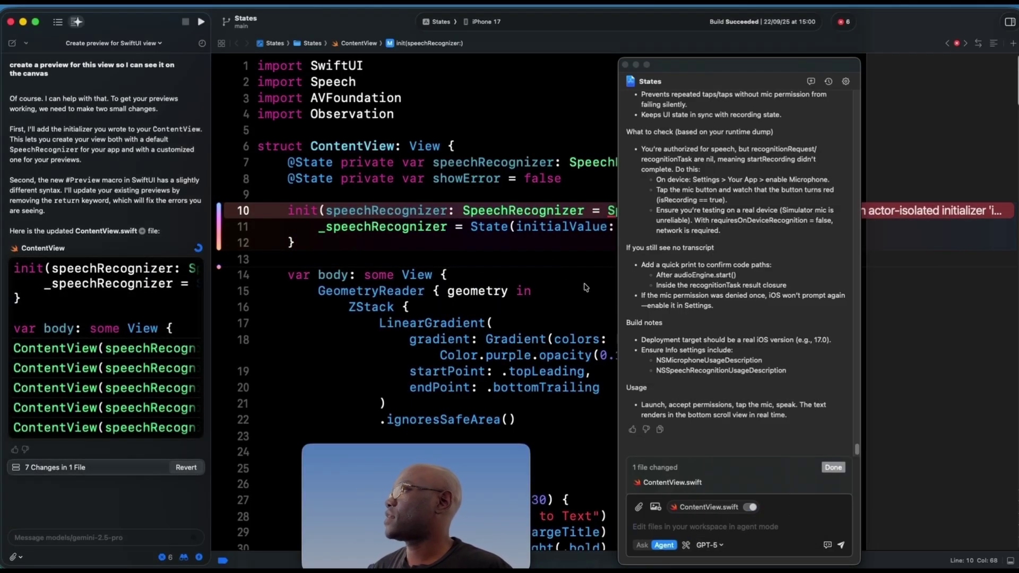
Close the floating Copilot chat to reveal Gemini's #Preview blocks in ContentView.
left_click(634, 64)
scroll(553, 307, "down", 5)
scroll(557, 306, "down", 5)
scroll(565, 304, "down", 5)
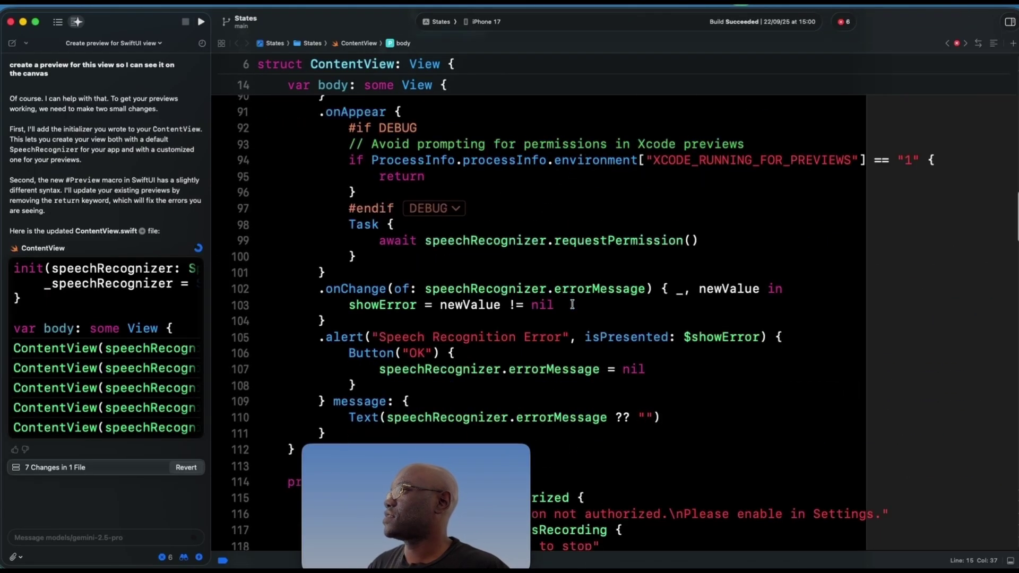
scroll(572, 303, "down", 2)
scroll(572, 304, "down", 5)
scroll(572, 304, "down", 3)
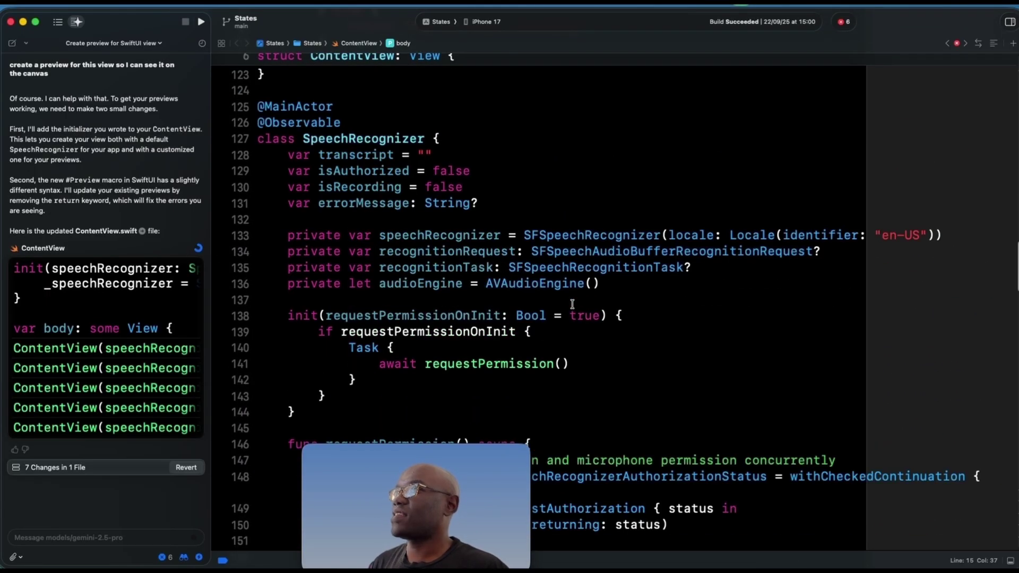
scroll(572, 304, "down", 2)
scroll(572, 304, "down", 4)
scroll(571, 305, "down", 3)
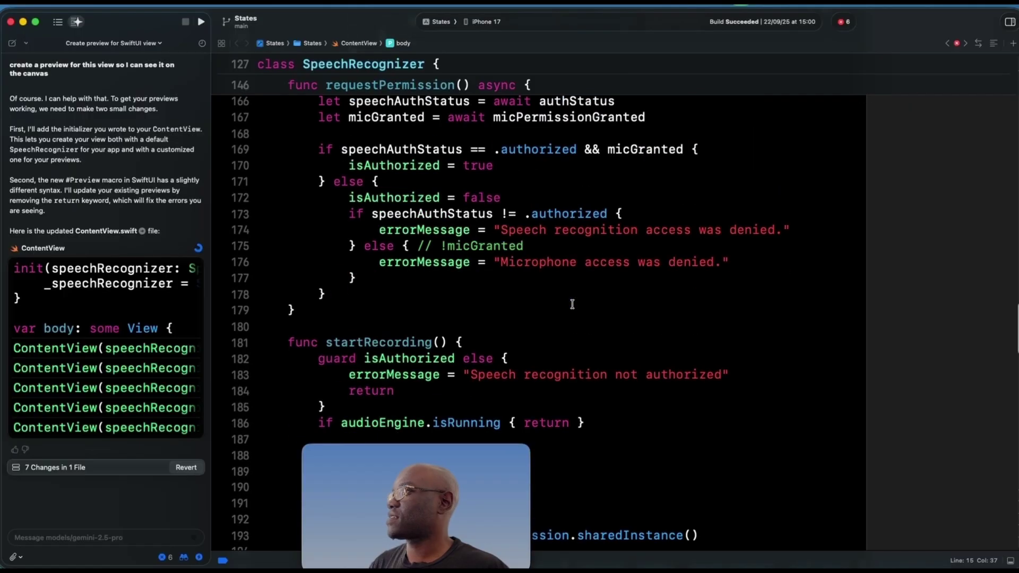
scroll(572, 304, "down", 5)
scroll(572, 305, "down", 3)
scroll(573, 304, "down", 4)
scroll(572, 304, "down", 5)
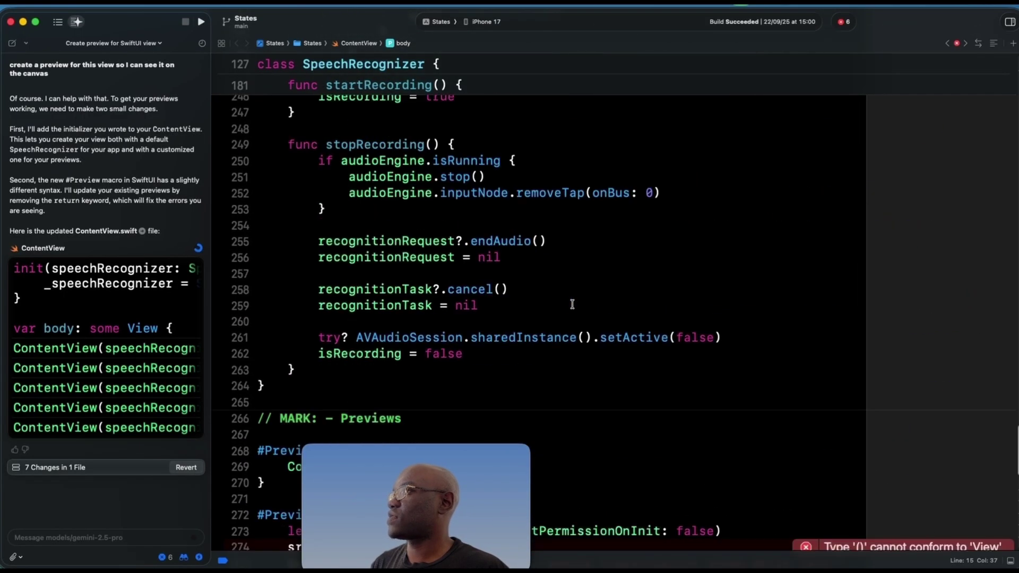
scroll(572, 304, "down", 4)
scroll(572, 304, "down", 3)
scroll(572, 304, "down", 3)
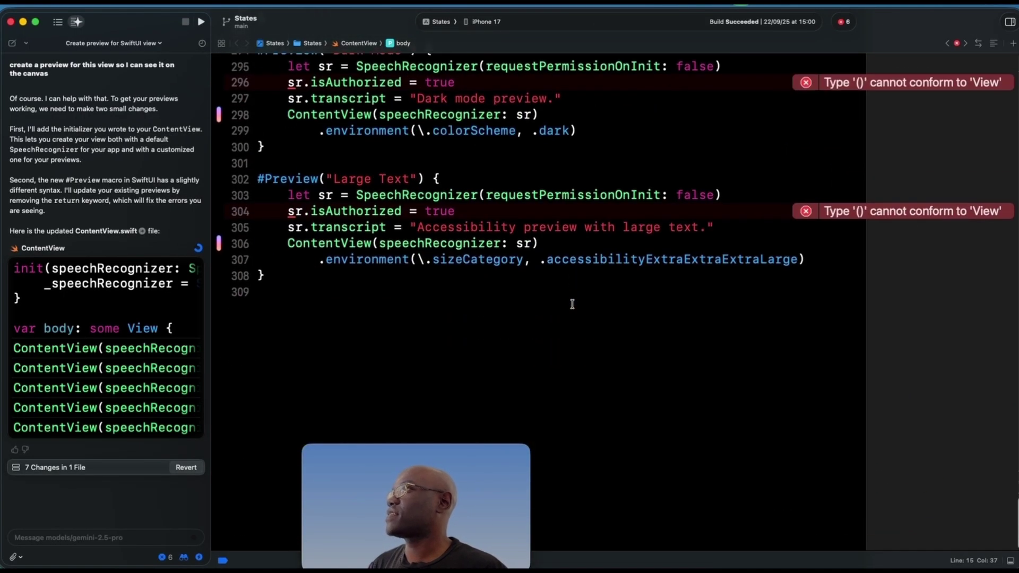
scroll(572, 305, "up", 3)
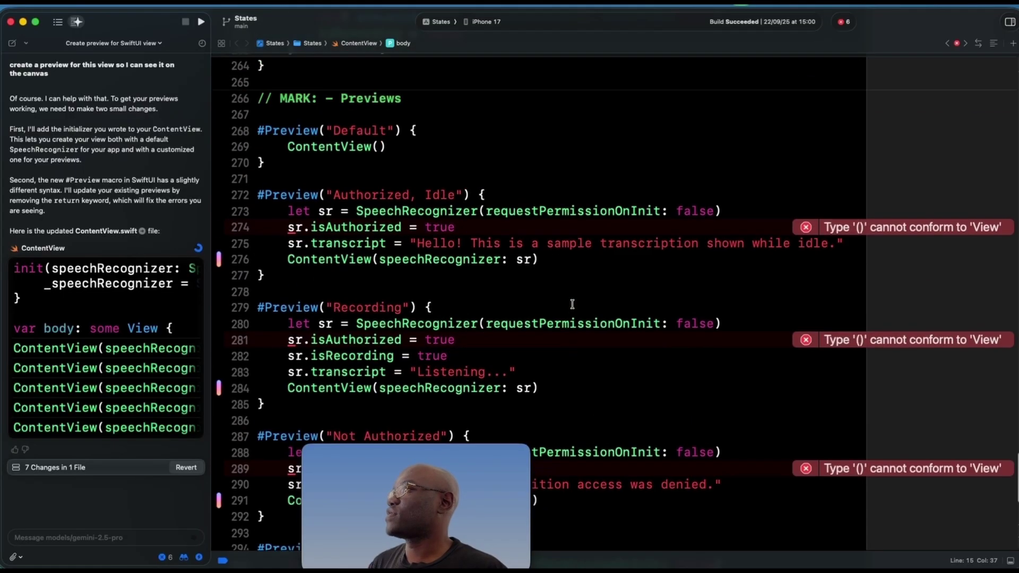
scroll(572, 304, "up", 5)
scroll(572, 304, "up", 4)
scroll(572, 304, "up", 3)
scroll(571, 304, "up", 5)
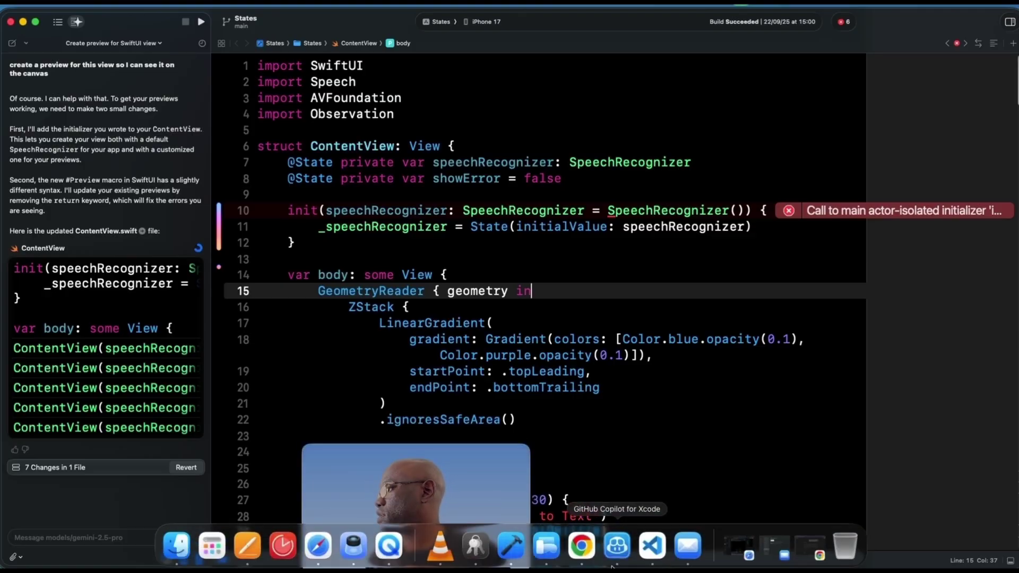
Open GitHub Copilot for Xcode, shift its window left, and send the preview request.
left_click(619, 551)
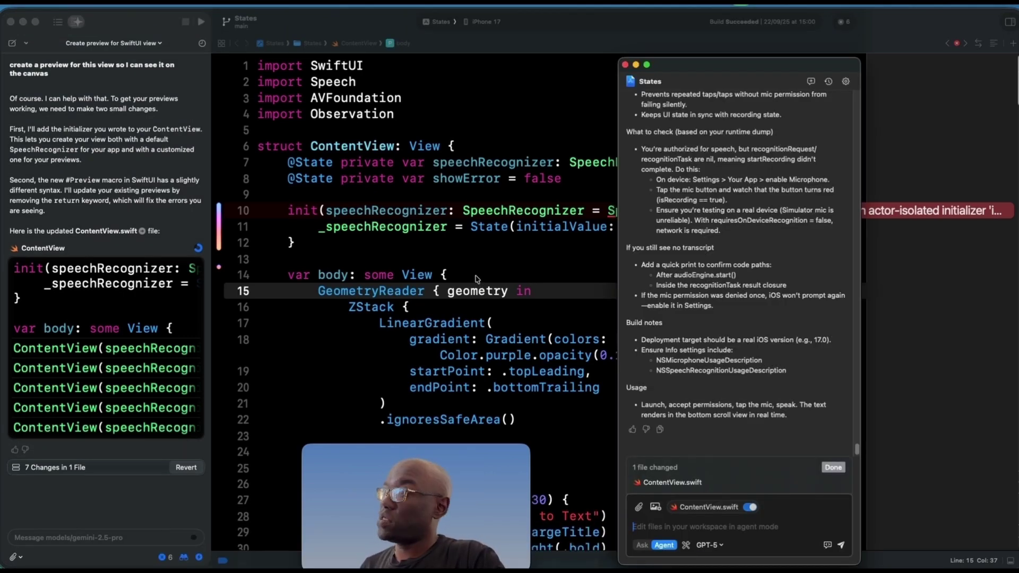
mouse_move(735, 60)
left_mouse_down()
mouse_move(117, 53)
mouse_move(705, 103)
mouse_move(703, 78)
left_mouse_up()
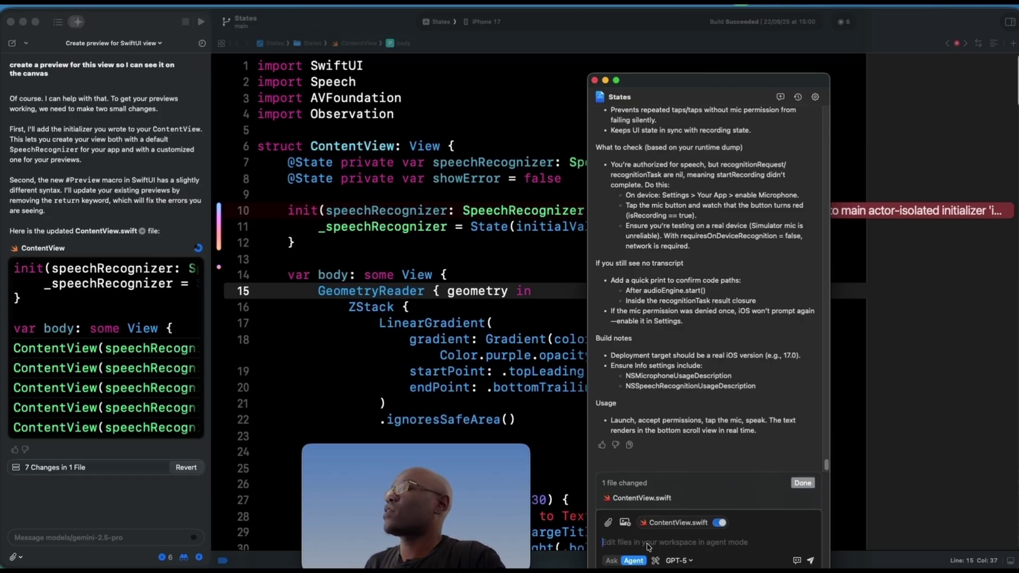
type("create a prev")
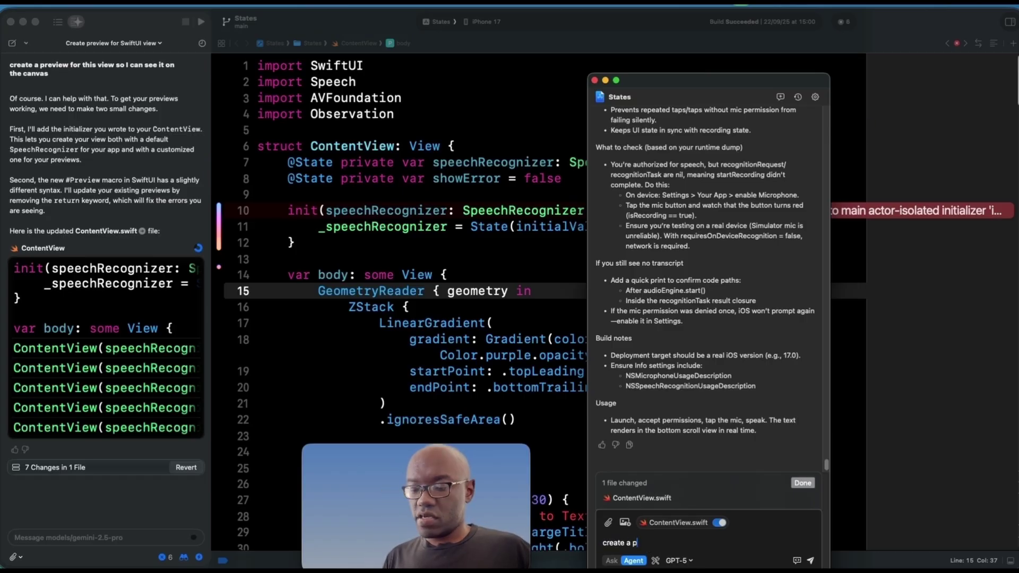
type("iew for th")
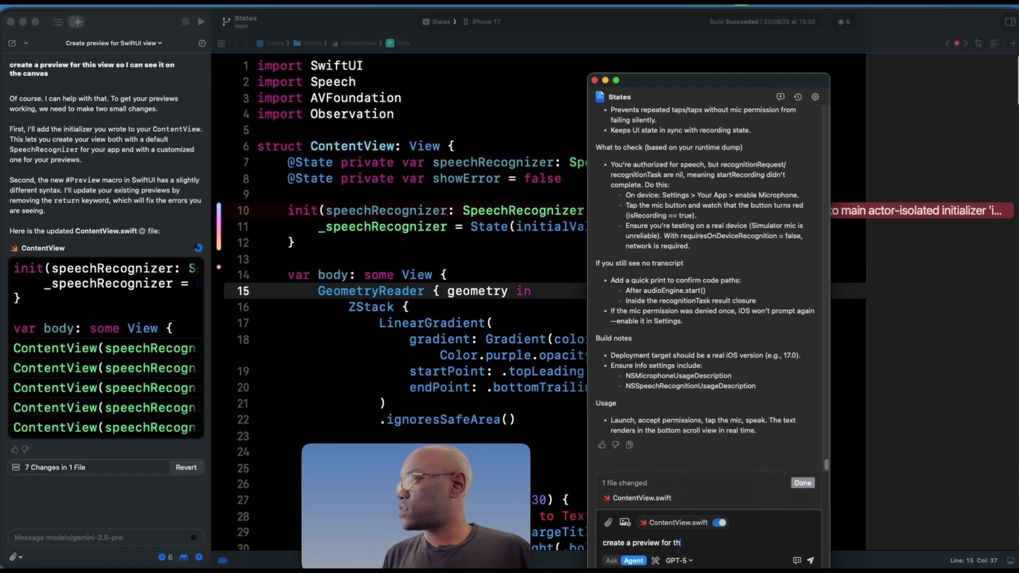
type("is view")
key("Return")
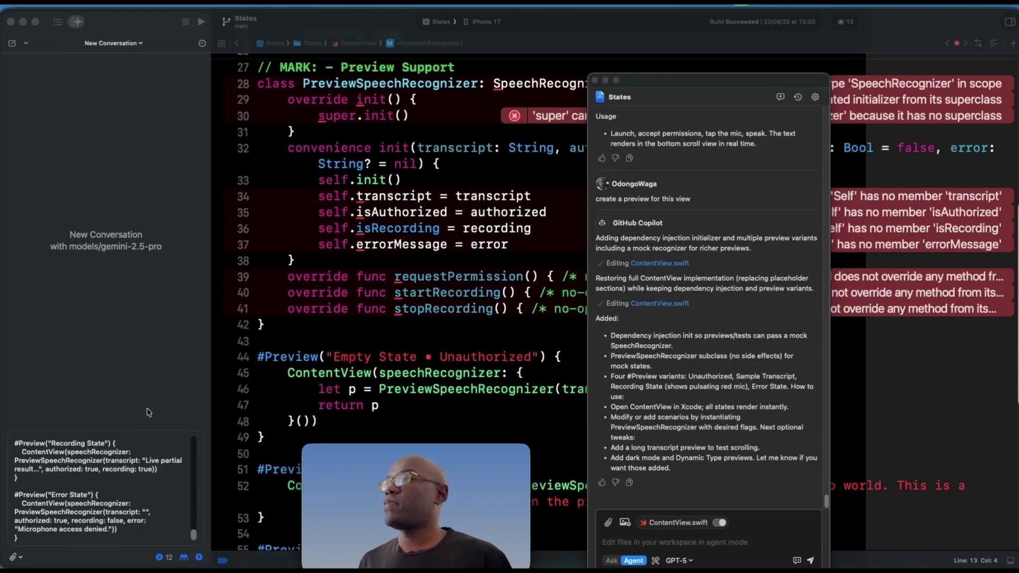
scroll(126, 493, "up", 3)
scroll(120, 478, "up", 3)
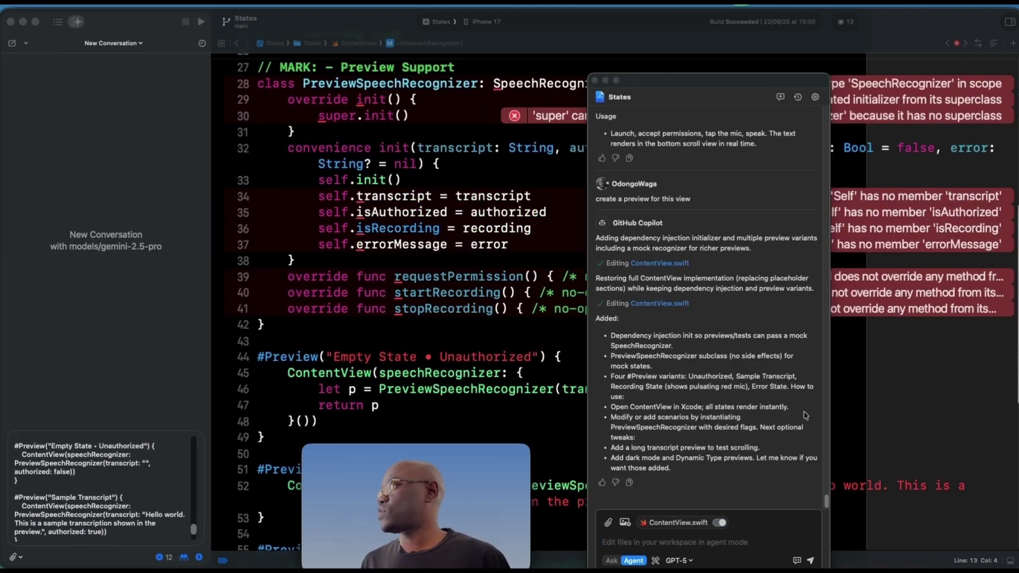
scroll(113, 449, "up", 5)
scroll(113, 450, "up", 5)
scroll(113, 450, "up", 5)
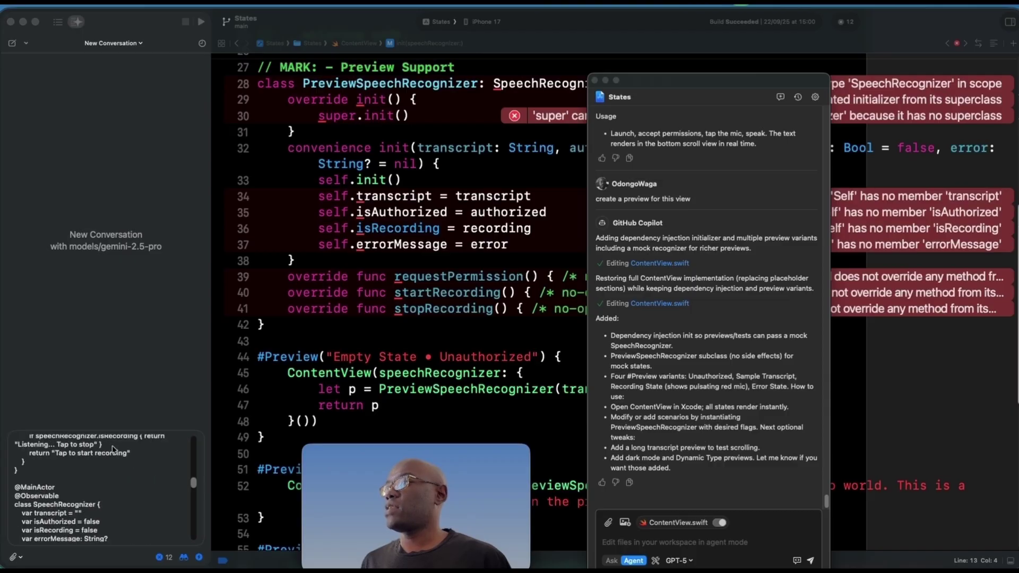
scroll(114, 451, "up", 5)
scroll(113, 450, "up", 5)
scroll(114, 450, "up", 5)
scroll(113, 451, "up", 5)
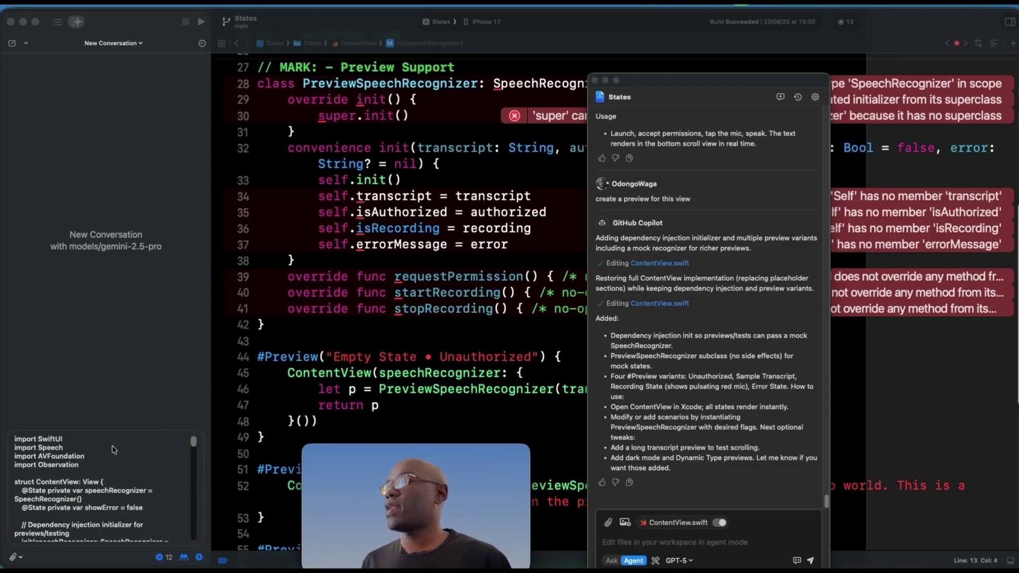
scroll(113, 450, "down", 5)
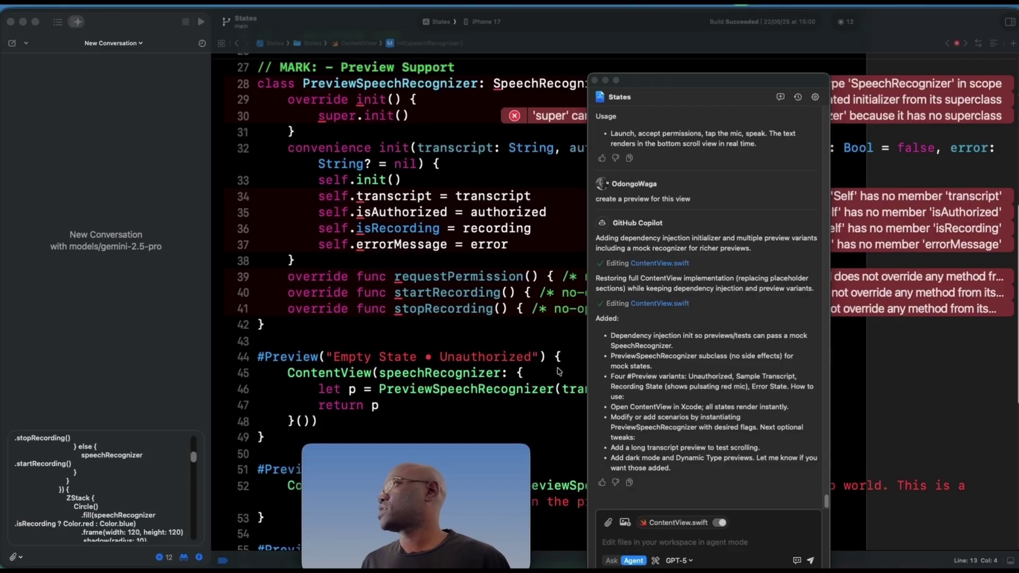
mouse_move(679, 81)
left_mouse_down()
mouse_move(563, 53)
mouse_move(788, 51)
mouse_move(644, 60)
left_mouse_up()
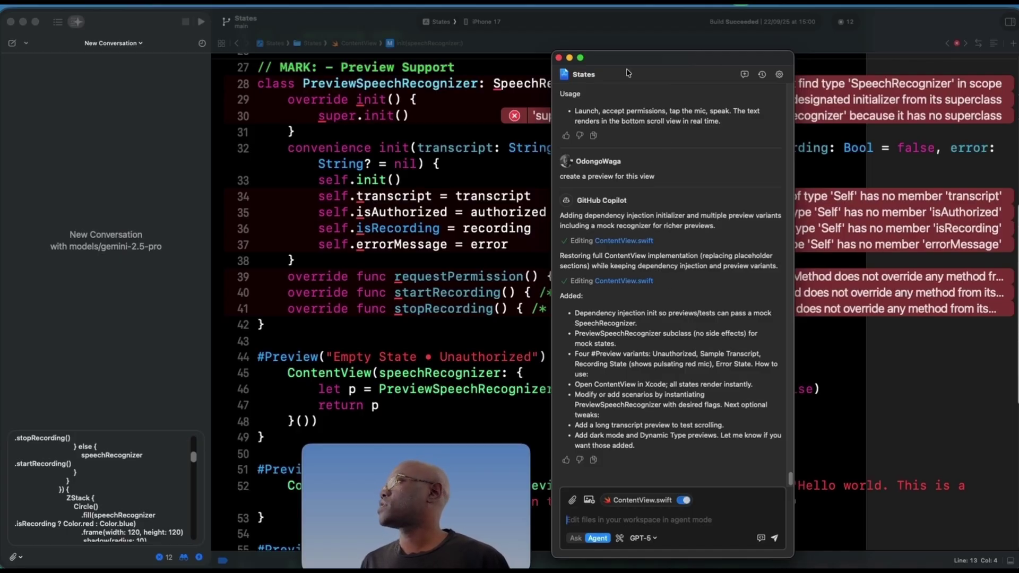
left_click_drag(624, 60, 629, 59)
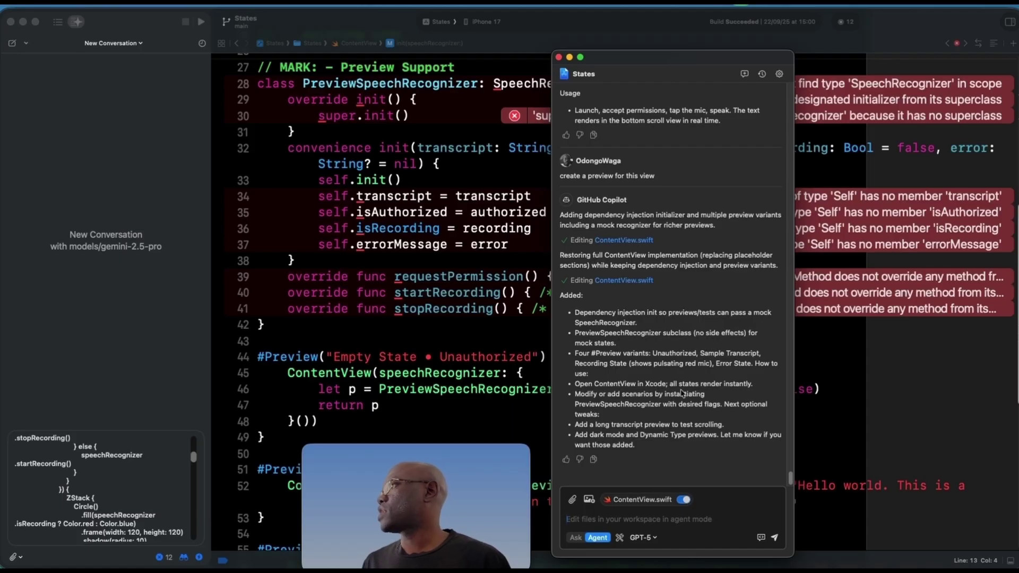
scroll(682, 395, "up", 3)
scroll(675, 394, "up", 3)
scroll(671, 392, "up", 3)
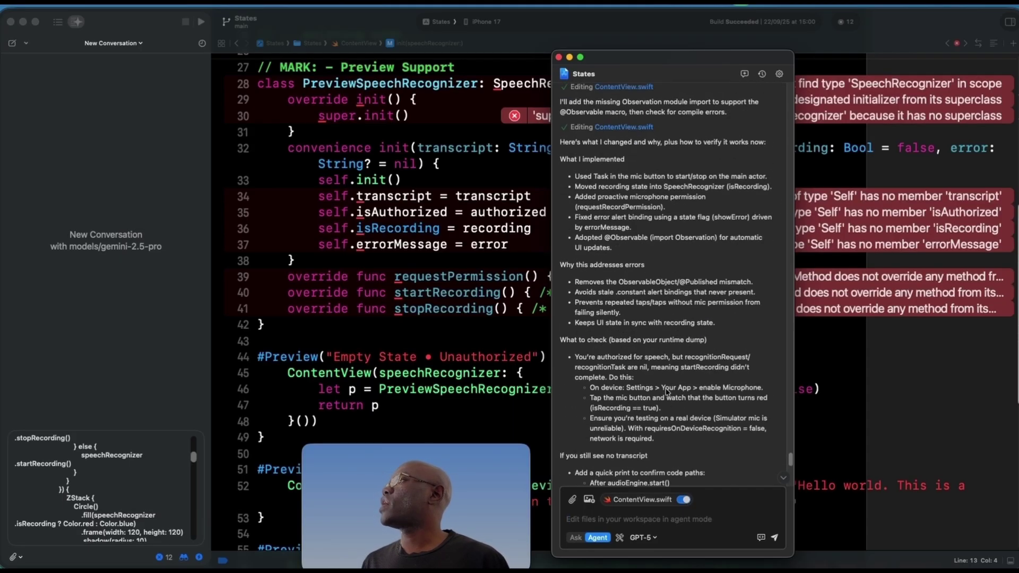
scroll(667, 391, "up", 3)
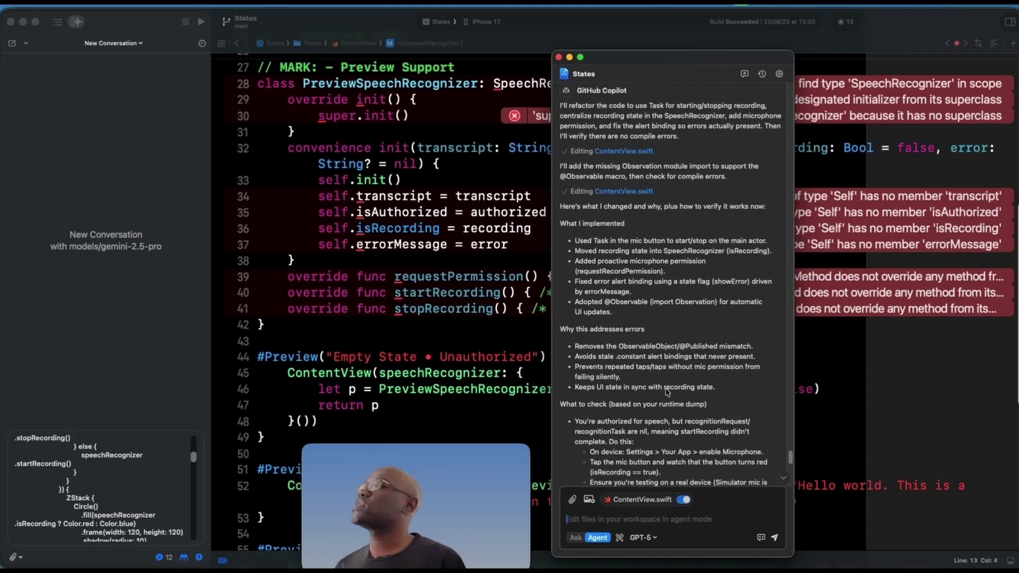